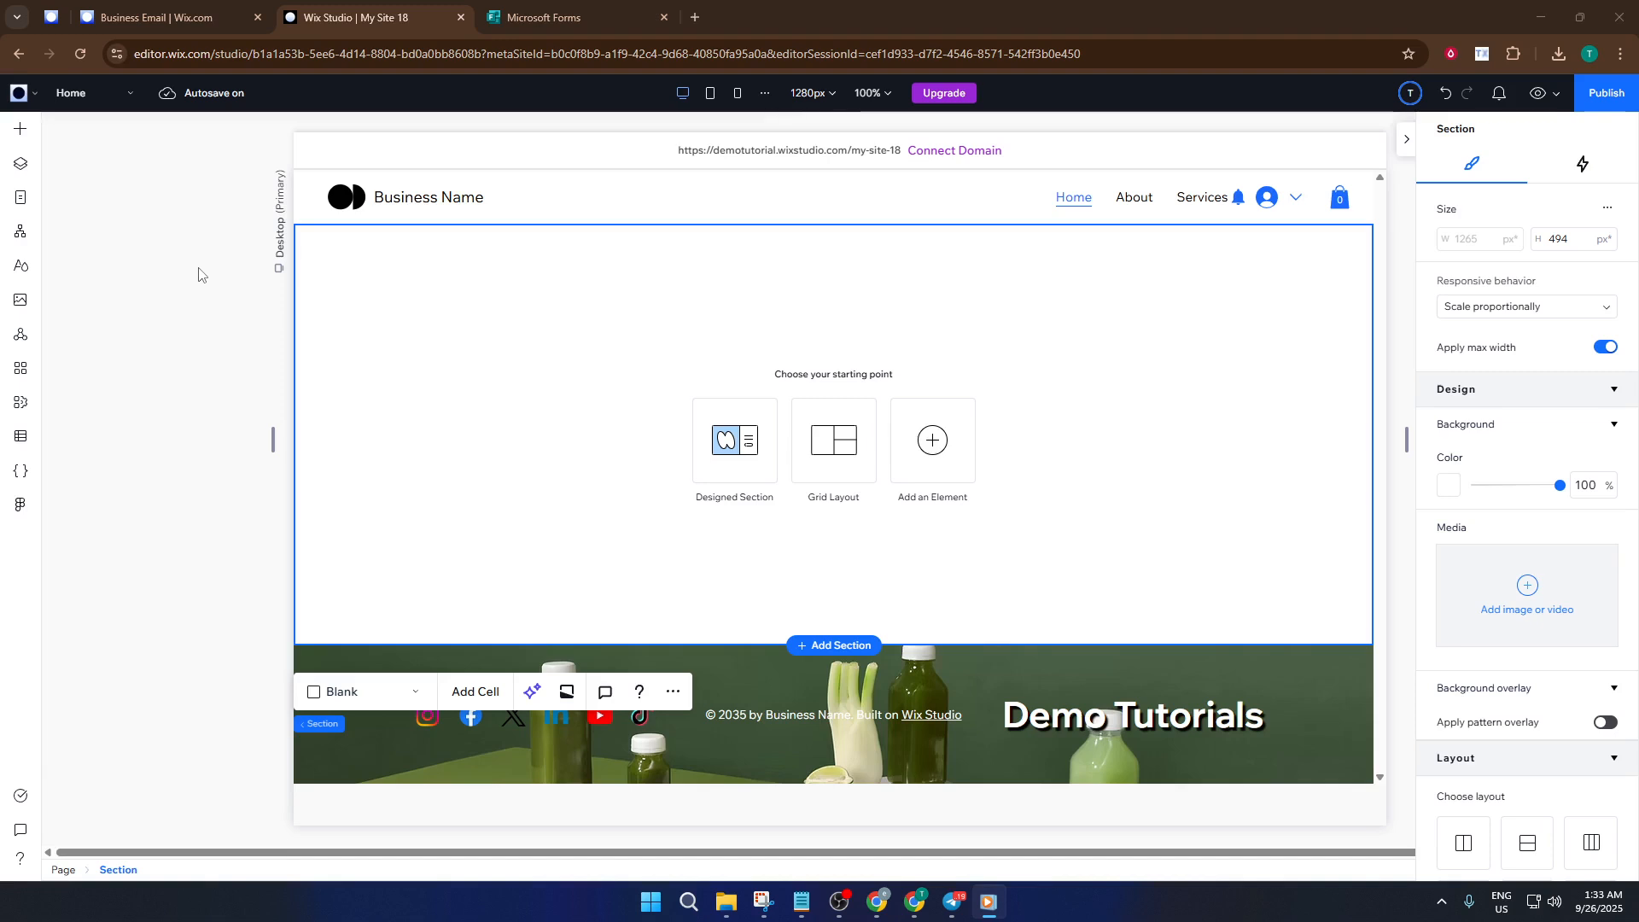
# Switch to Microsoft Forms and create a new quiz from the "Animal quiz (with auto-grading)" template.
pyautogui.click(222, 299)
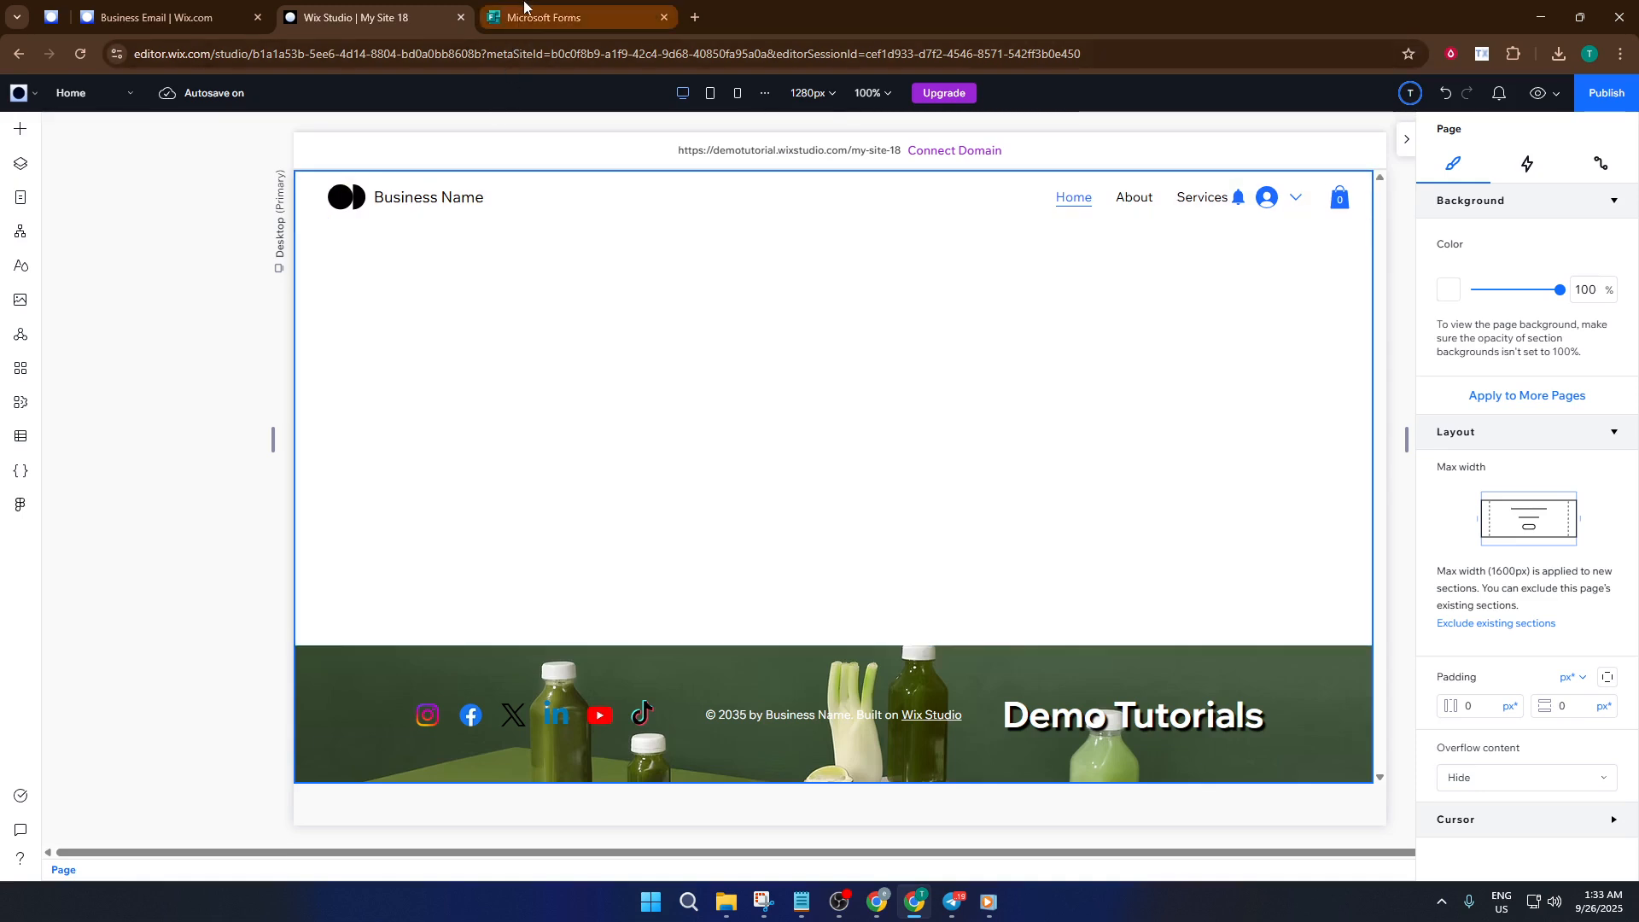
pyautogui.click(547, 17)
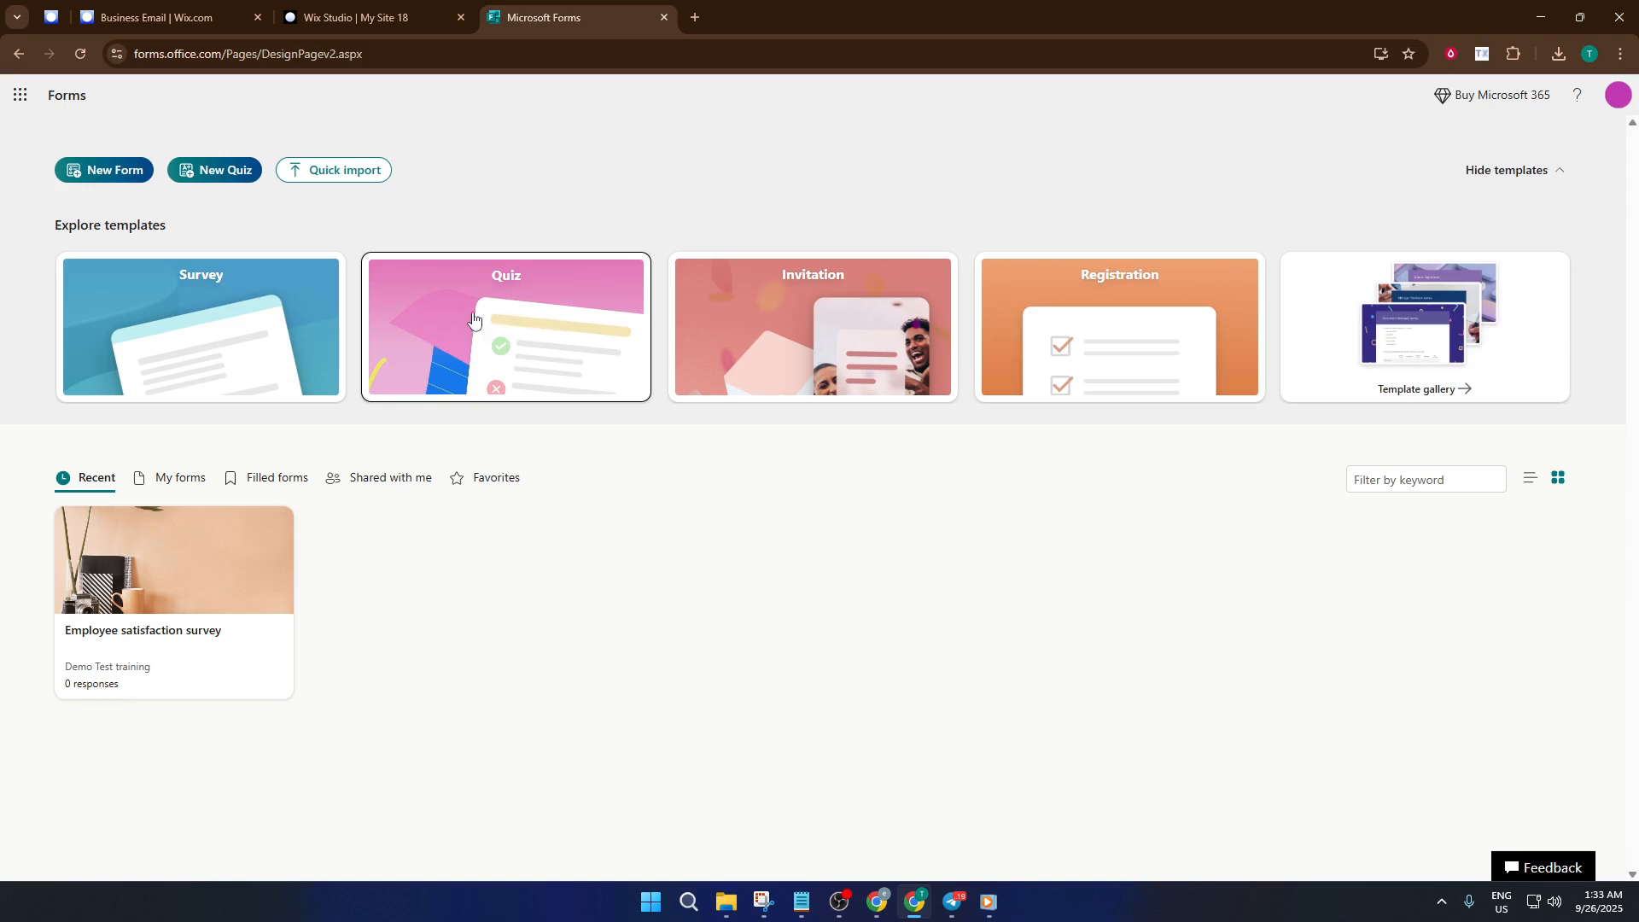
pyautogui.click(545, 318)
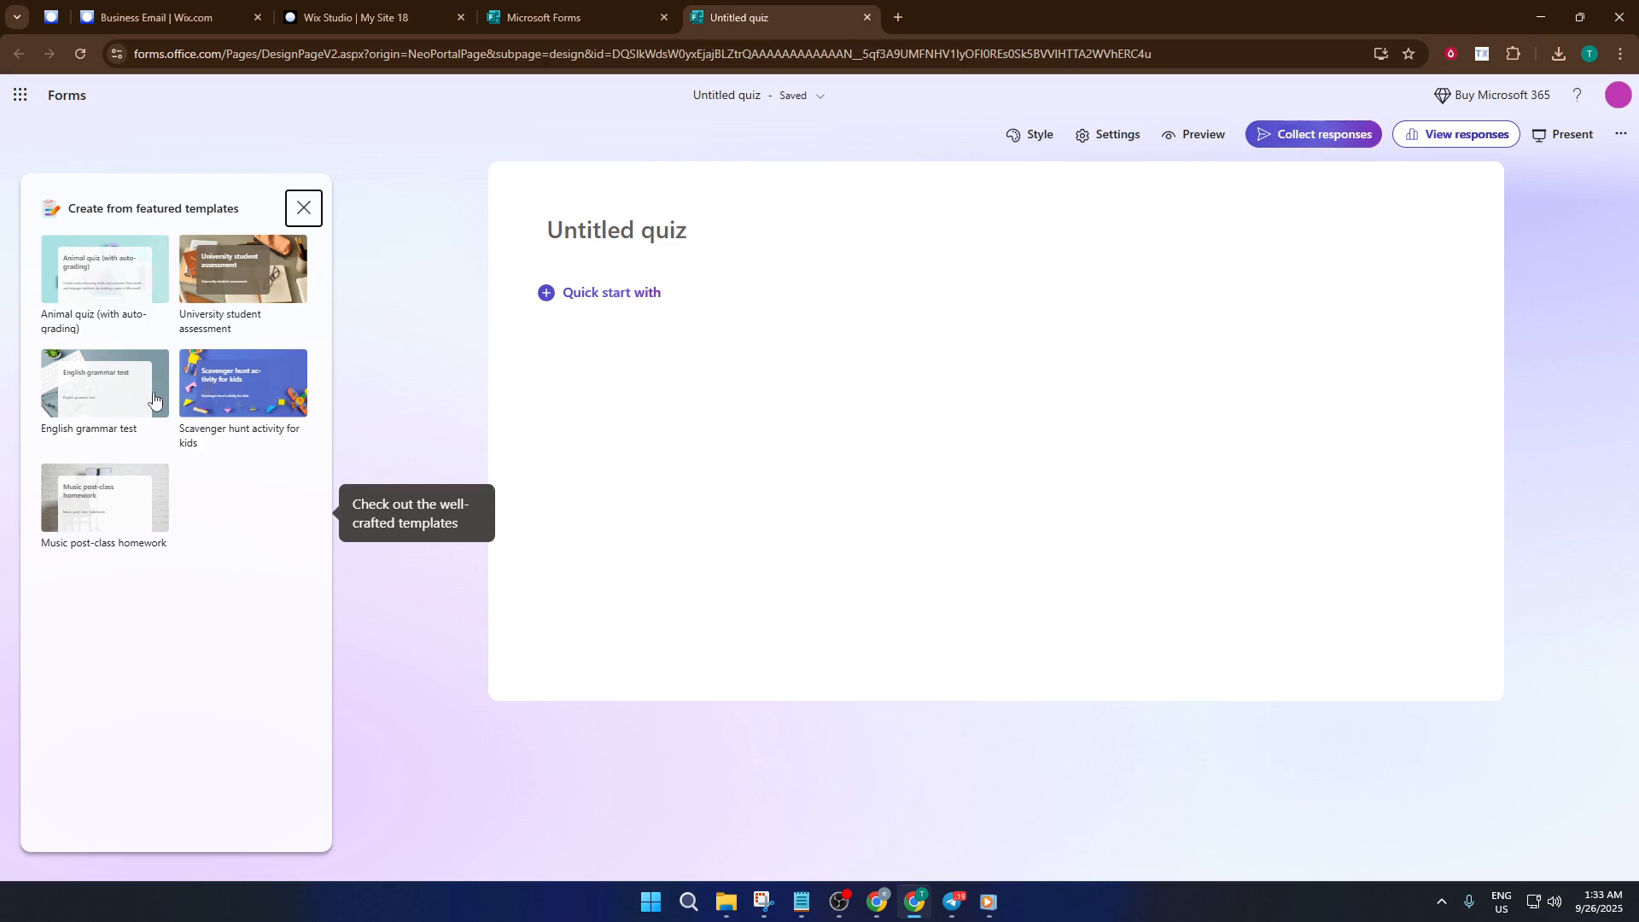
pyautogui.click(99, 292)
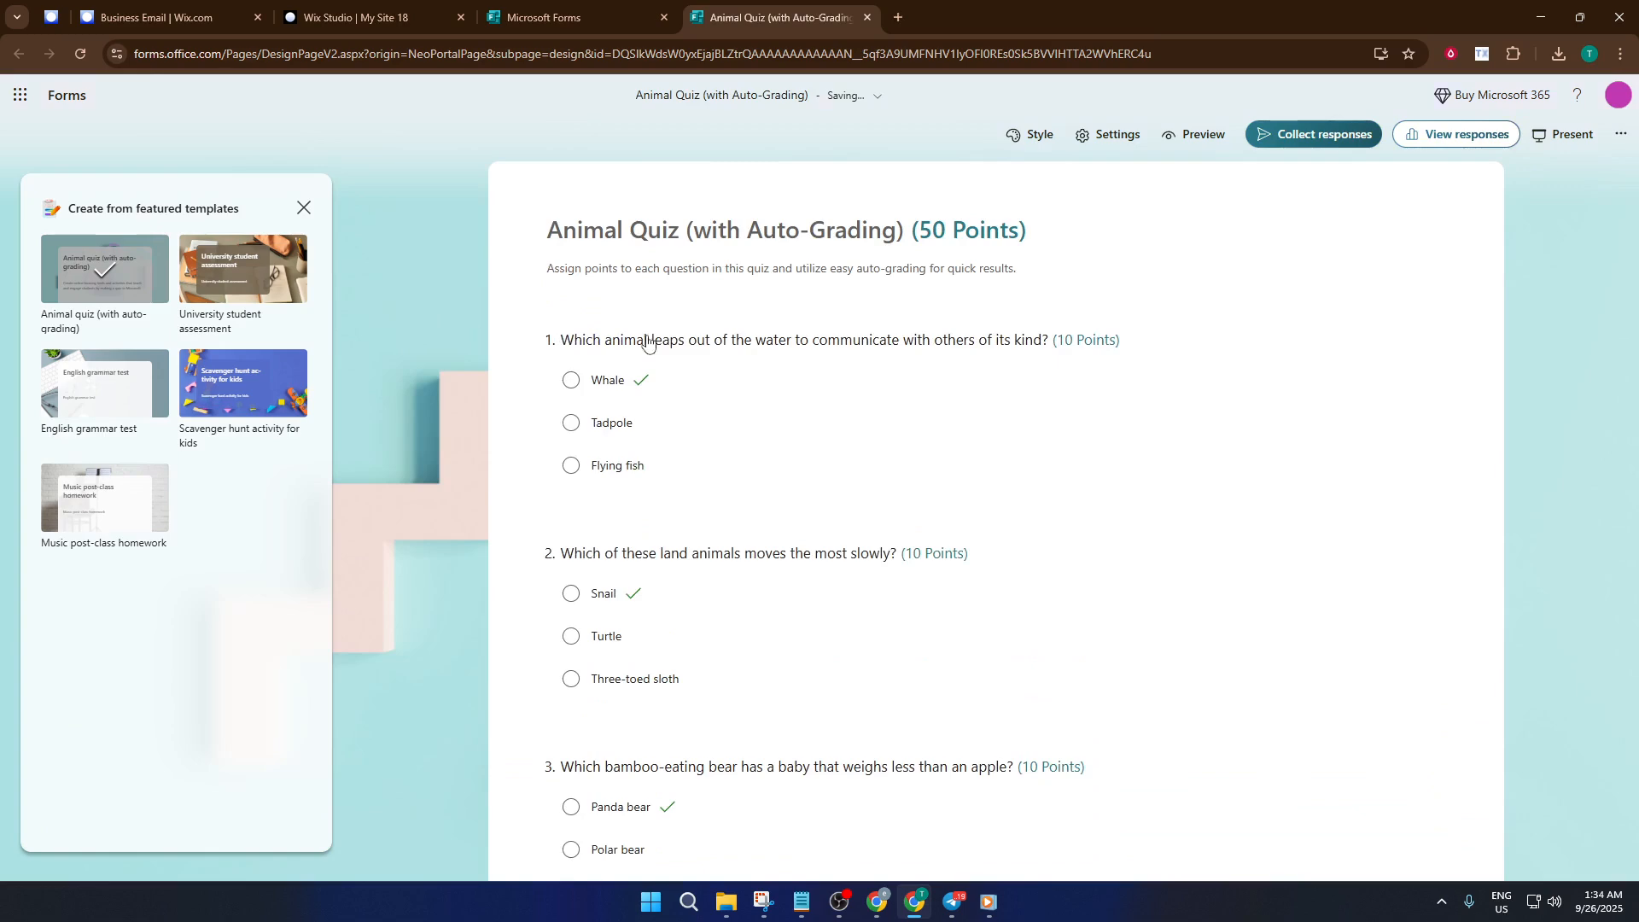
pyautogui.scroll(-8, 777, 440)
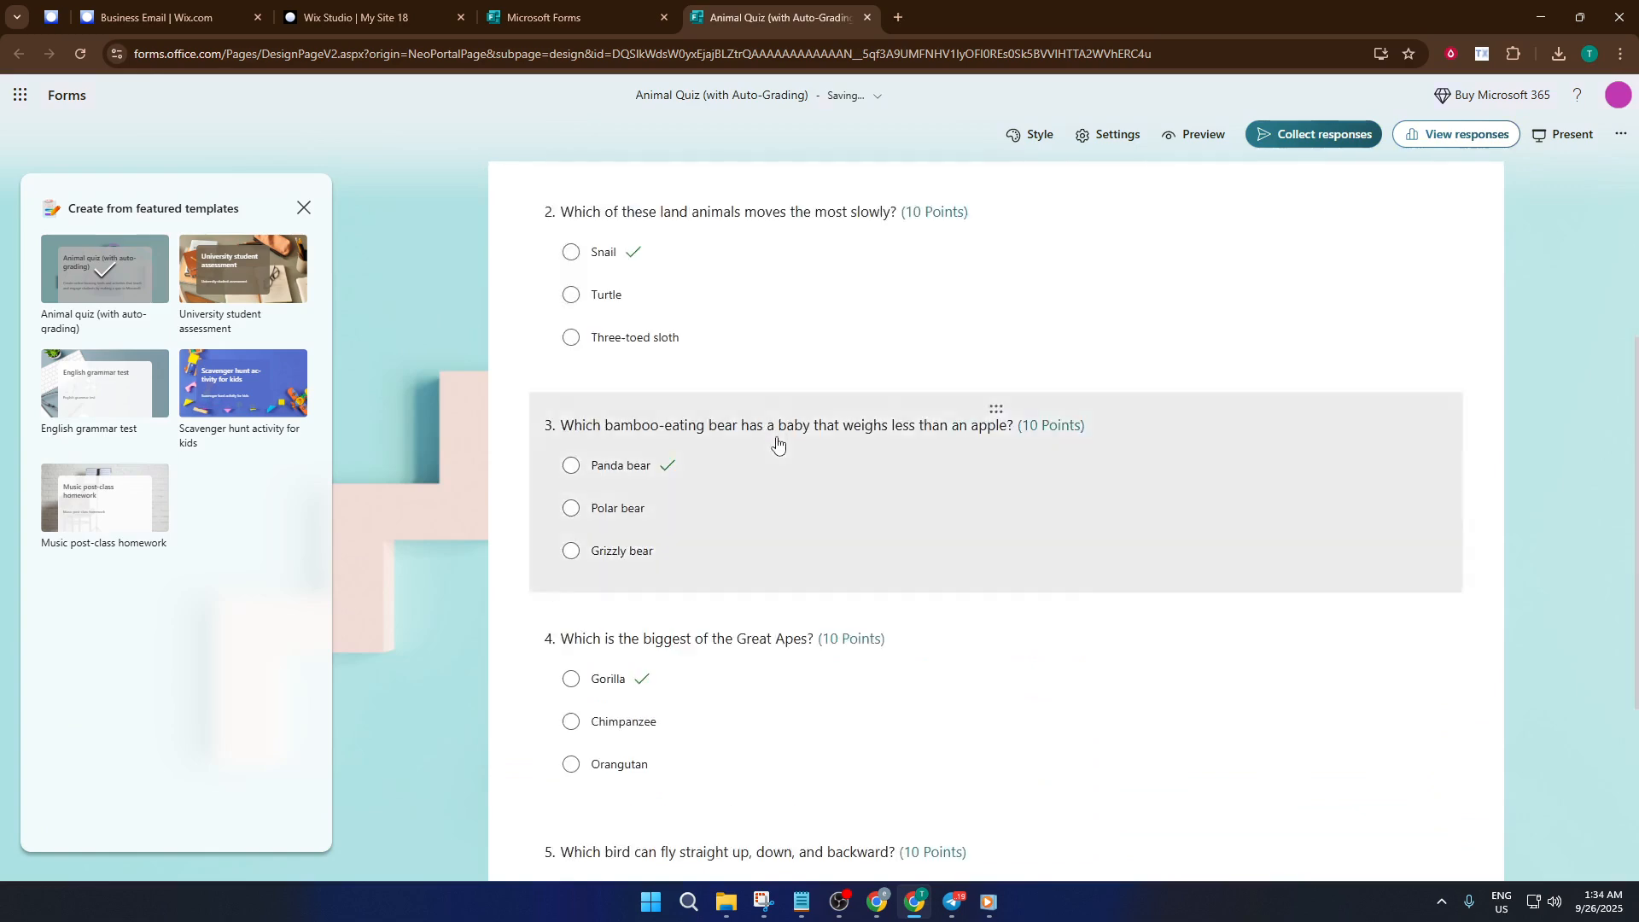
pyautogui.scroll(8, 778, 444)
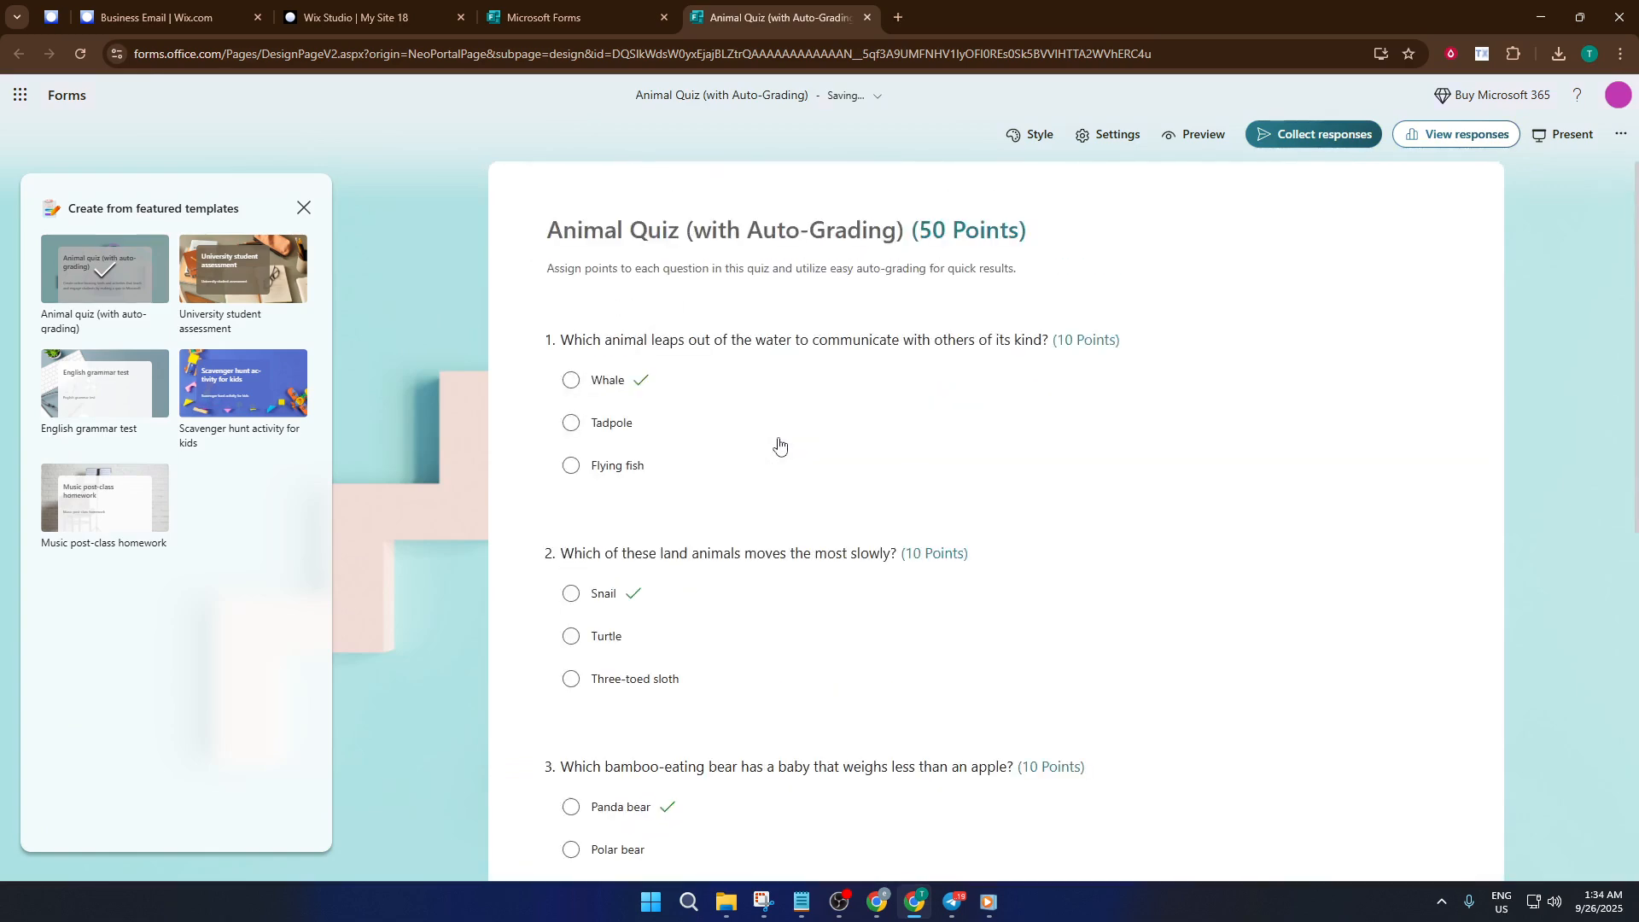
# Copy the Animal Quiz's iframe embed code from its options for collecting responses.
pyautogui.click(1326, 137)
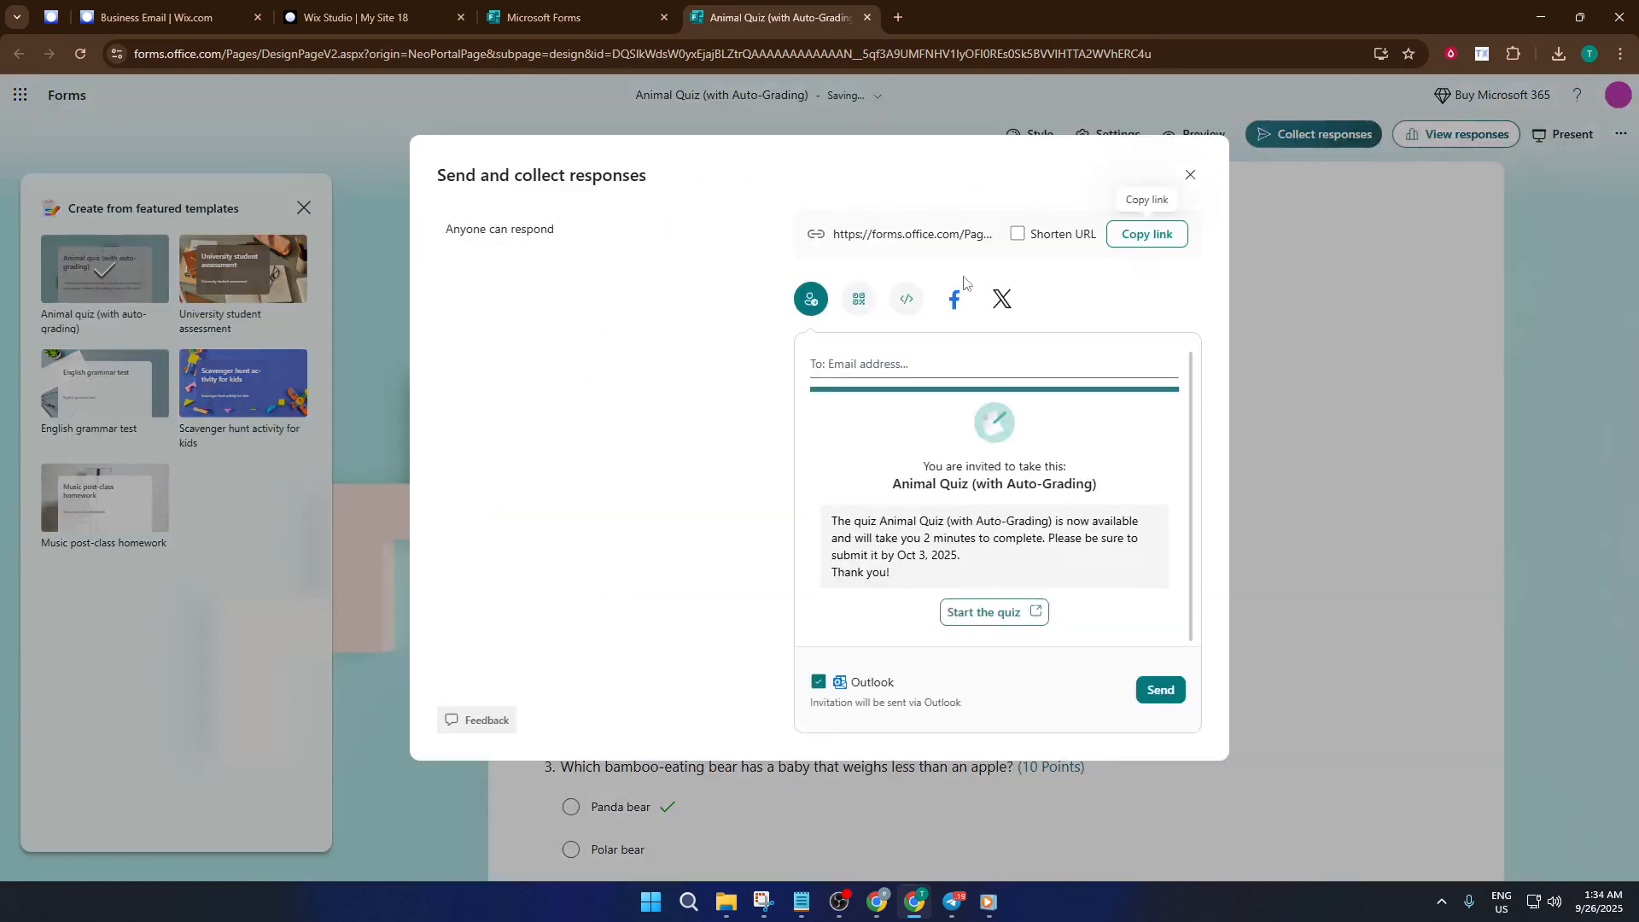
pyautogui.click(908, 299)
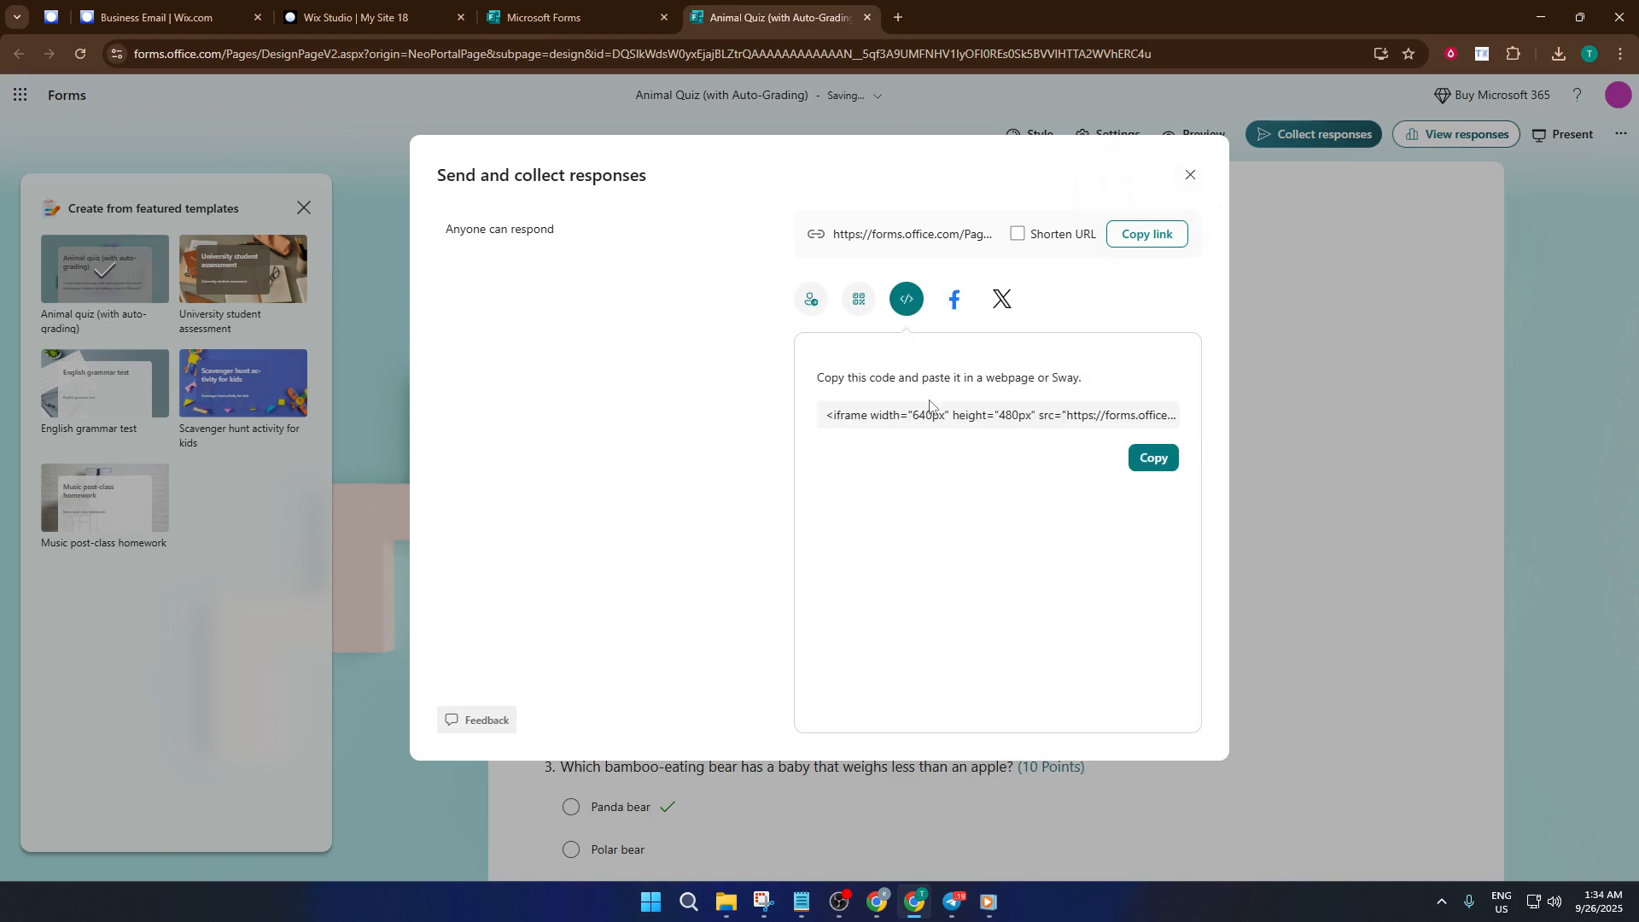
pyautogui.click(1153, 458)
pyautogui.click(1022, 412)
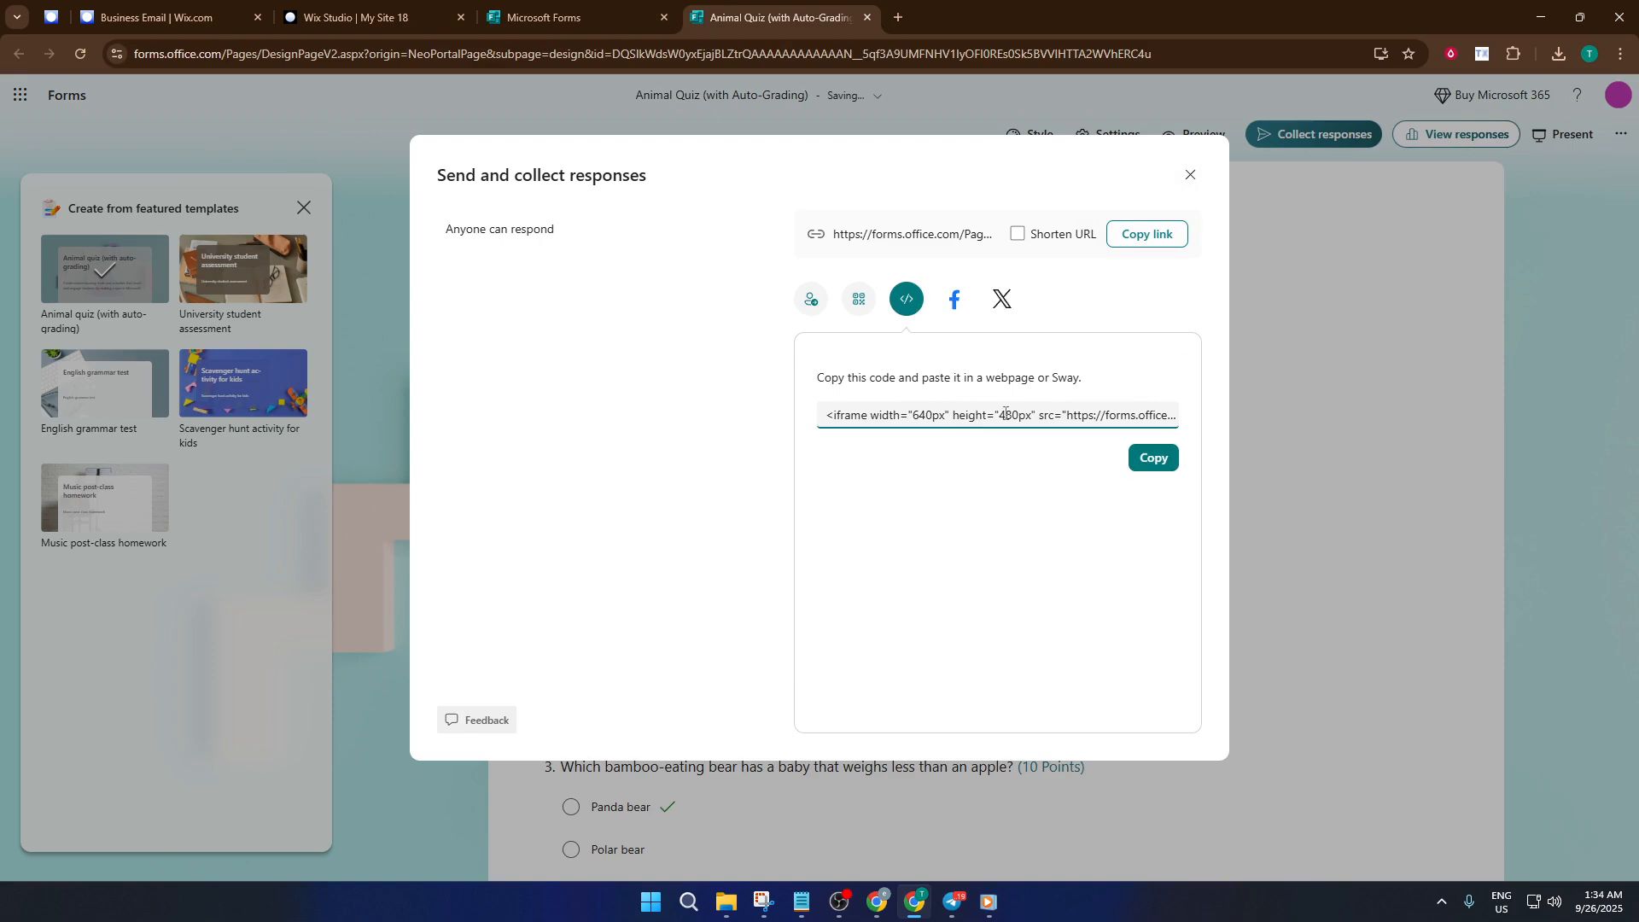
pyautogui.click(895, 305)
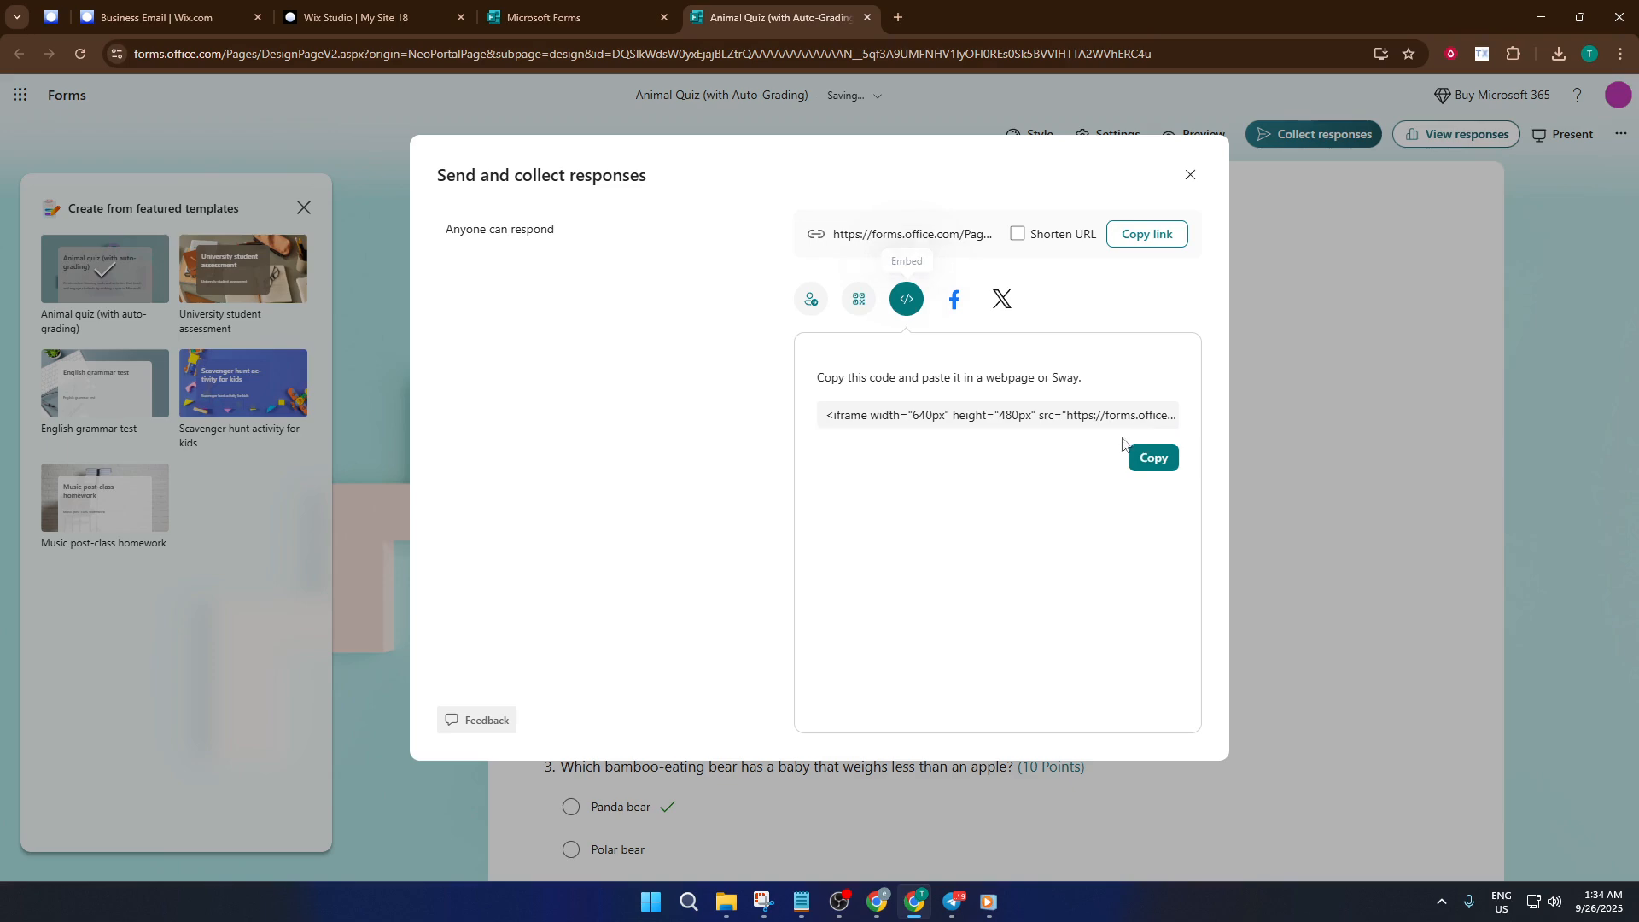
pyautogui.click(1062, 424)
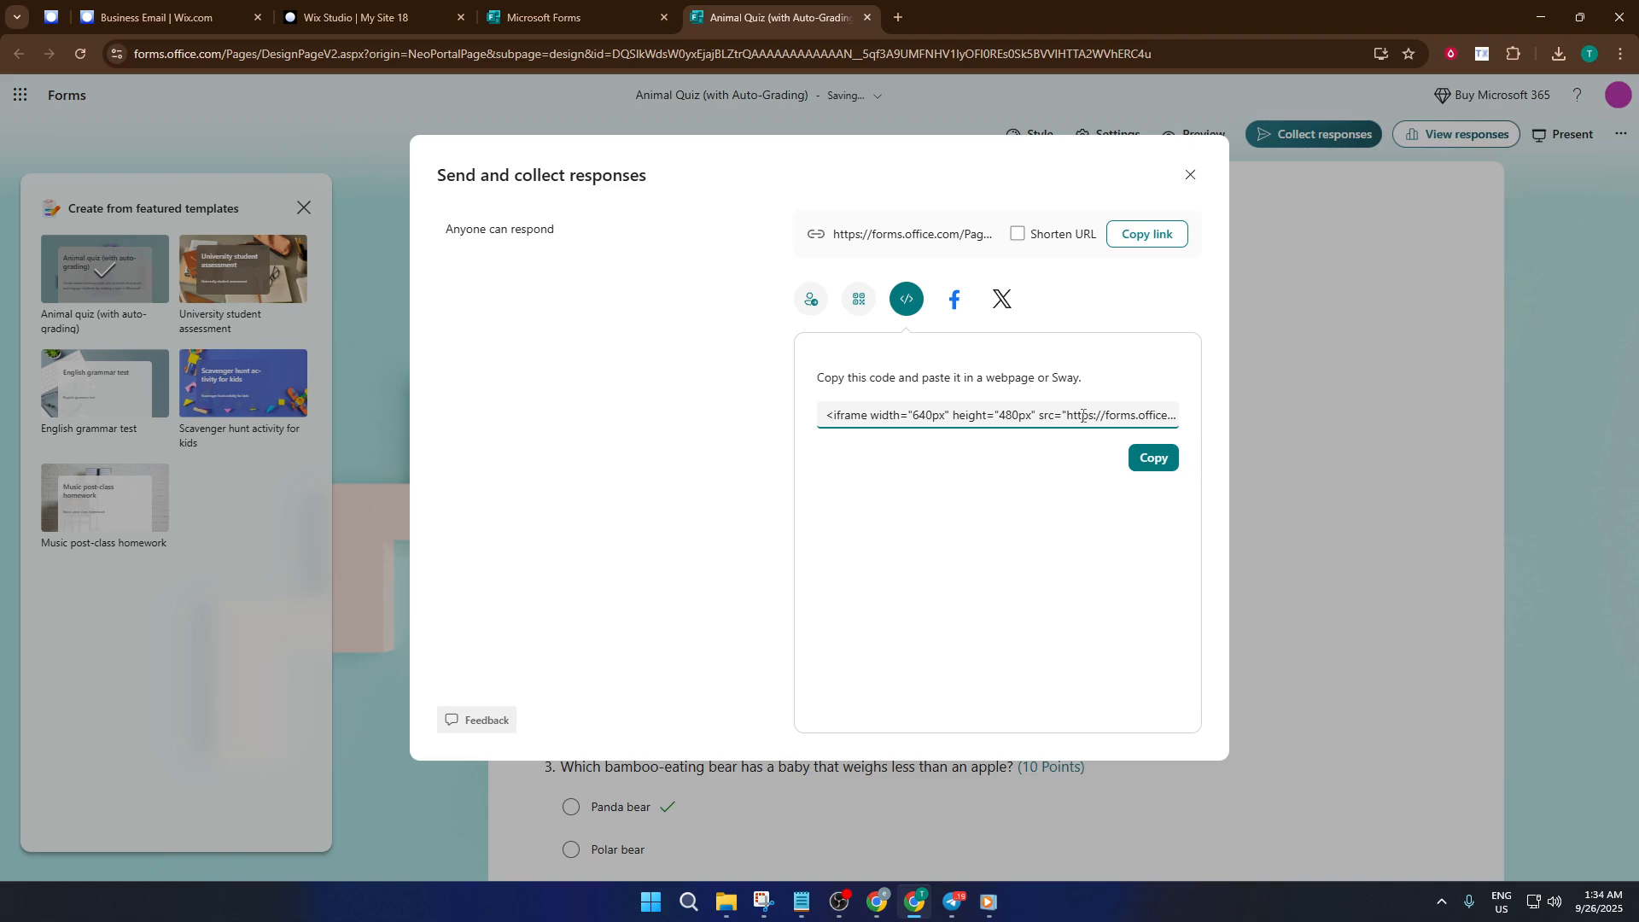
pyautogui.click(1157, 461)
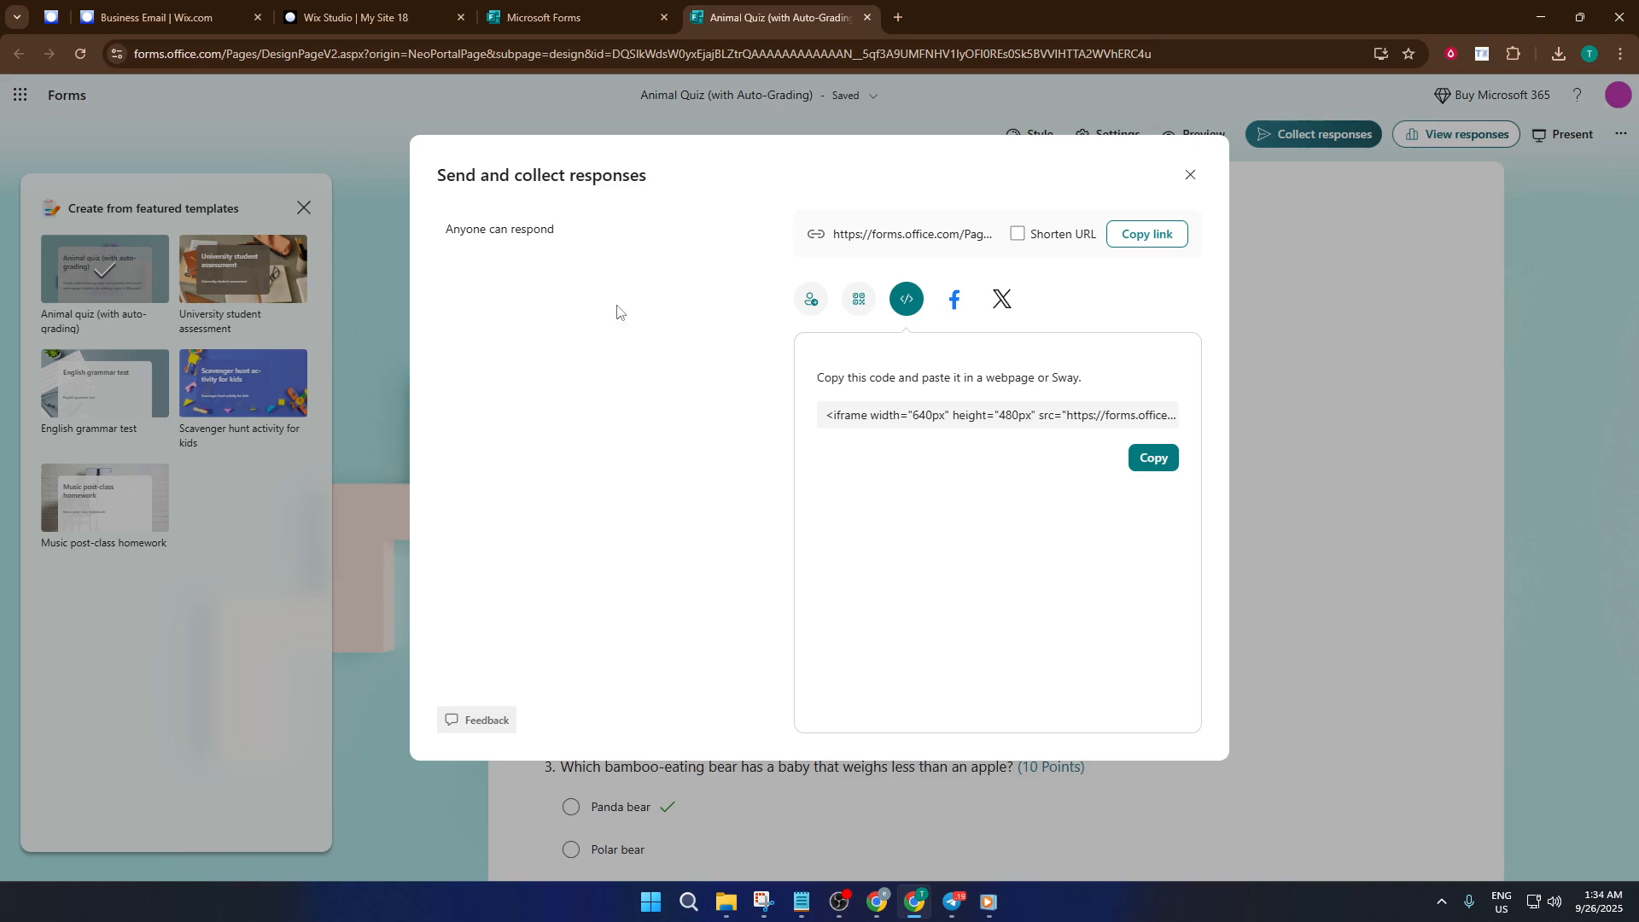
# Switch to the Wix Studio site and add an Embed Code element to the Home page's empty section.
pyautogui.click(367, 17)
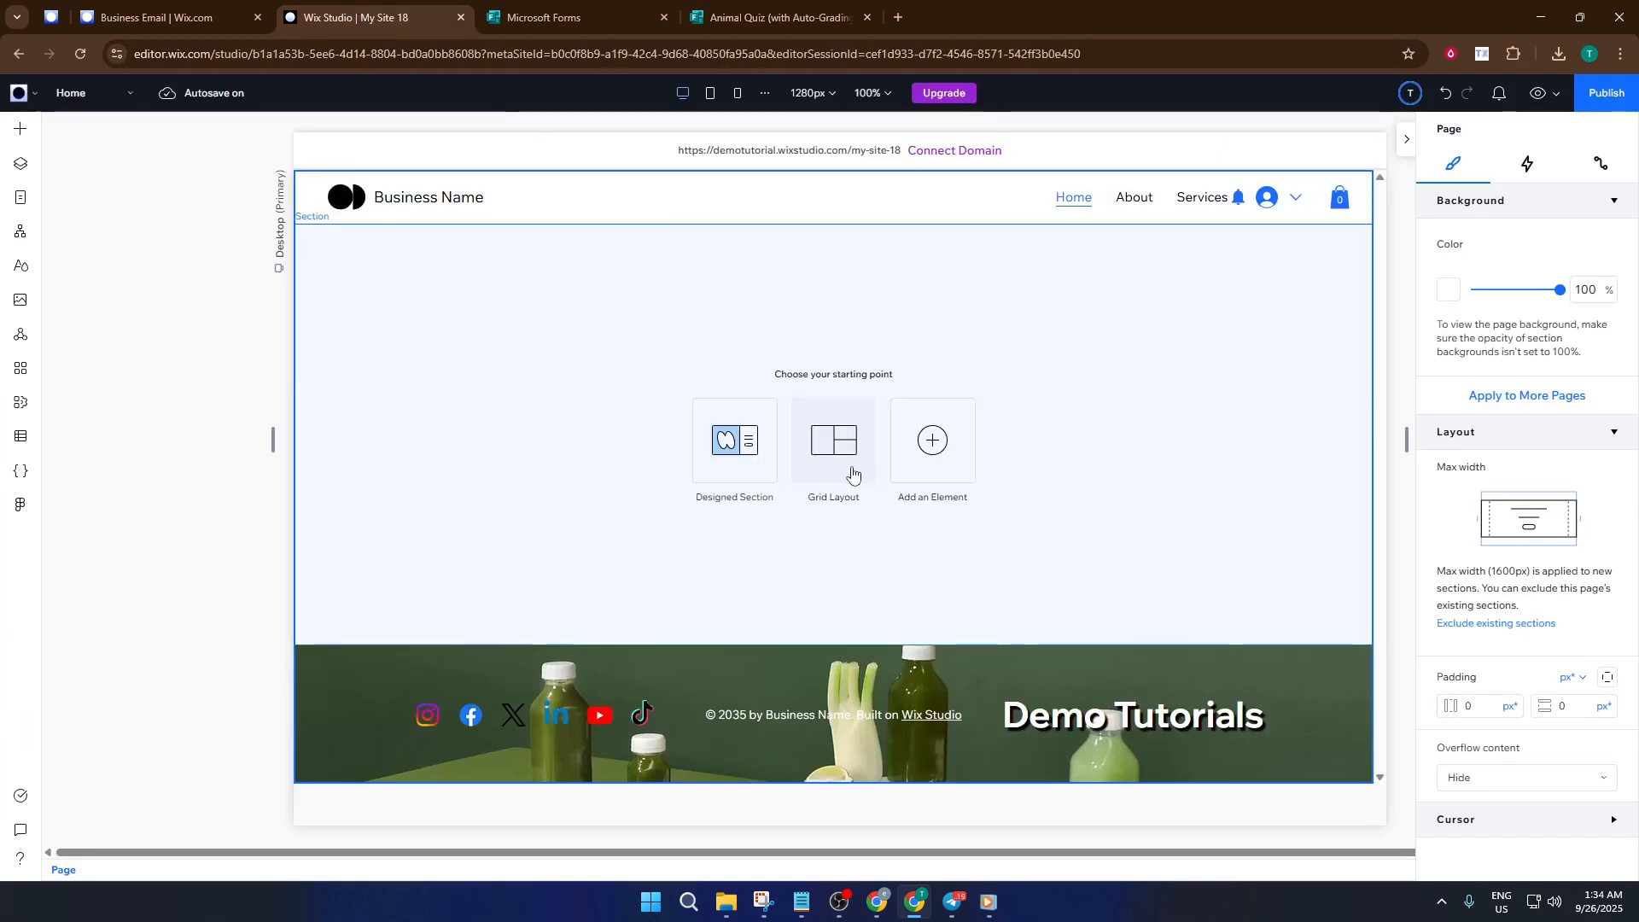
pyautogui.click(19, 129)
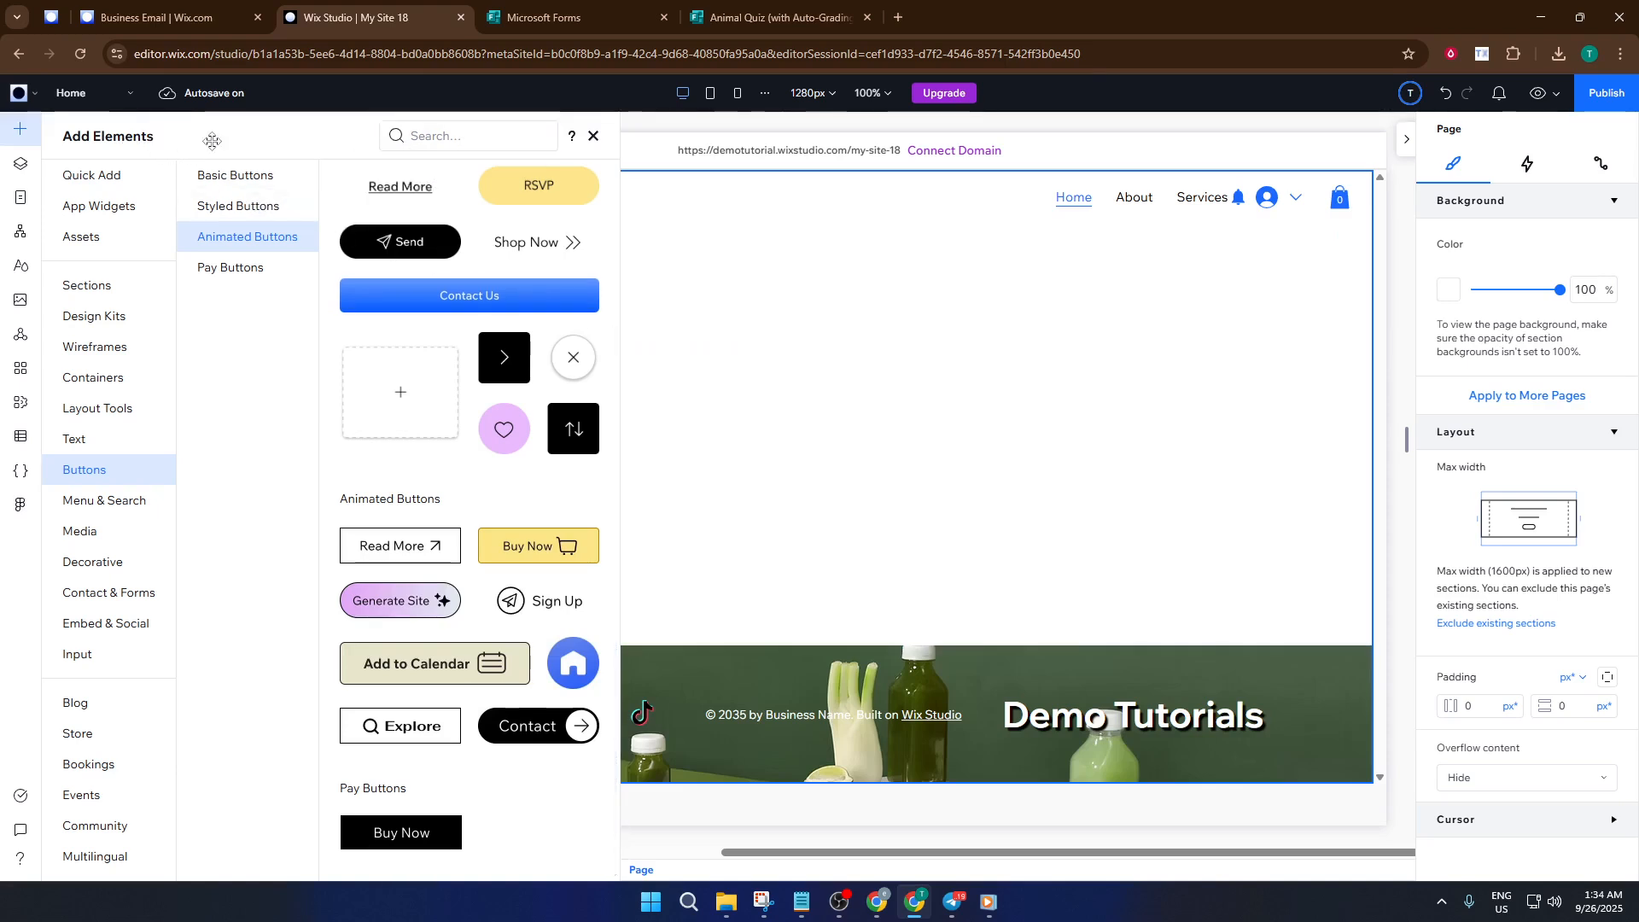
pyautogui.click(408, 132)
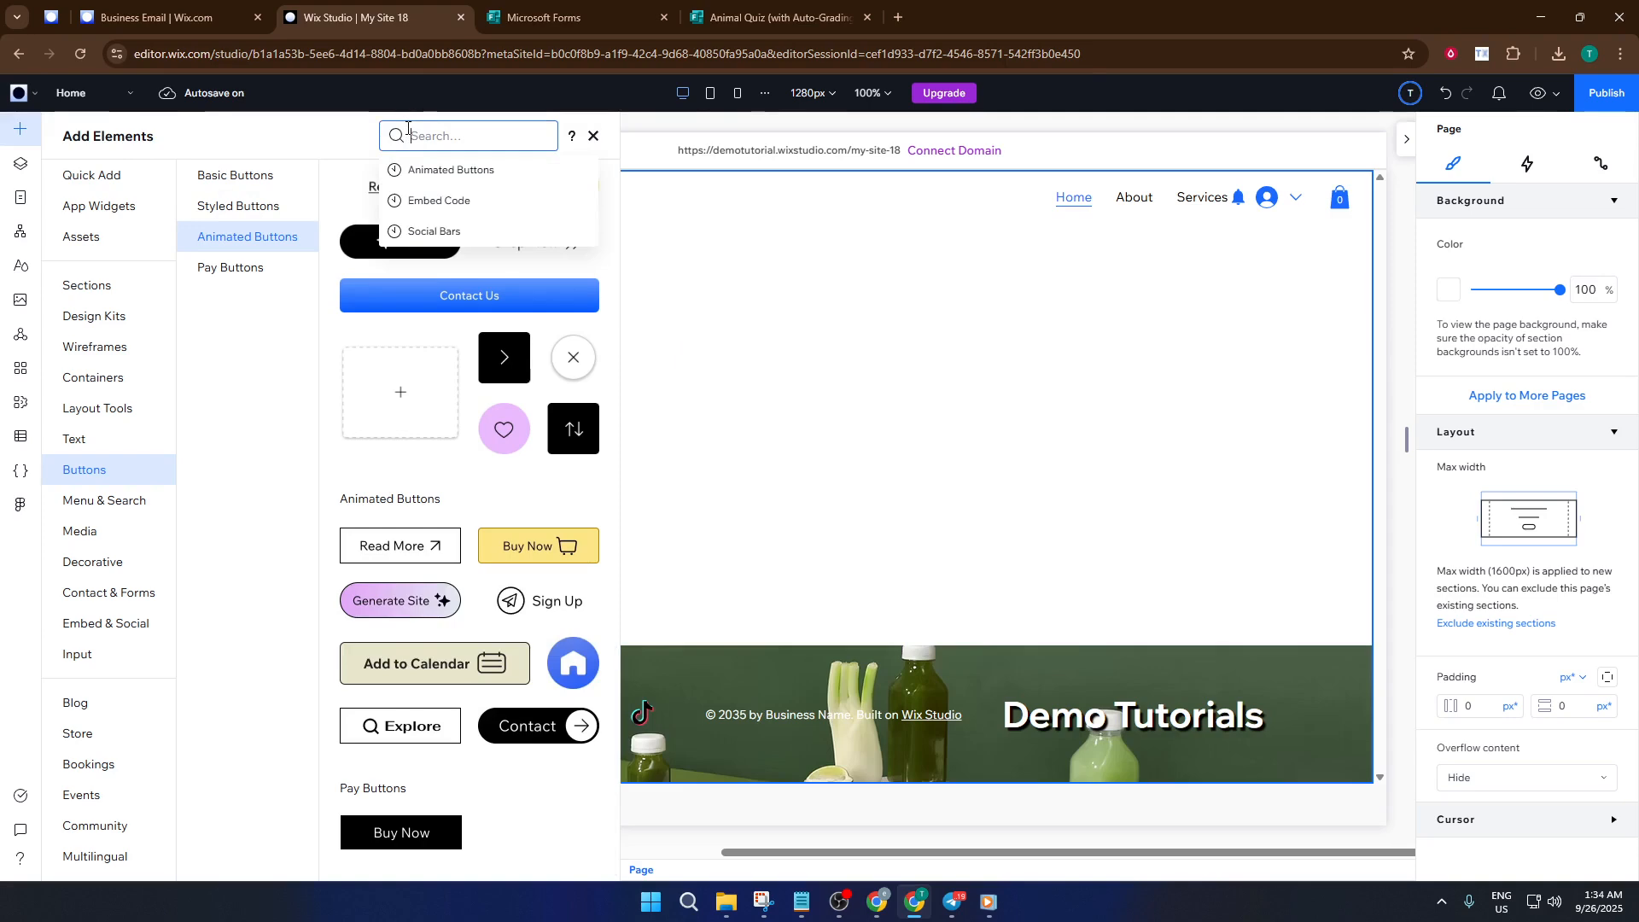
pyautogui.click(442, 203)
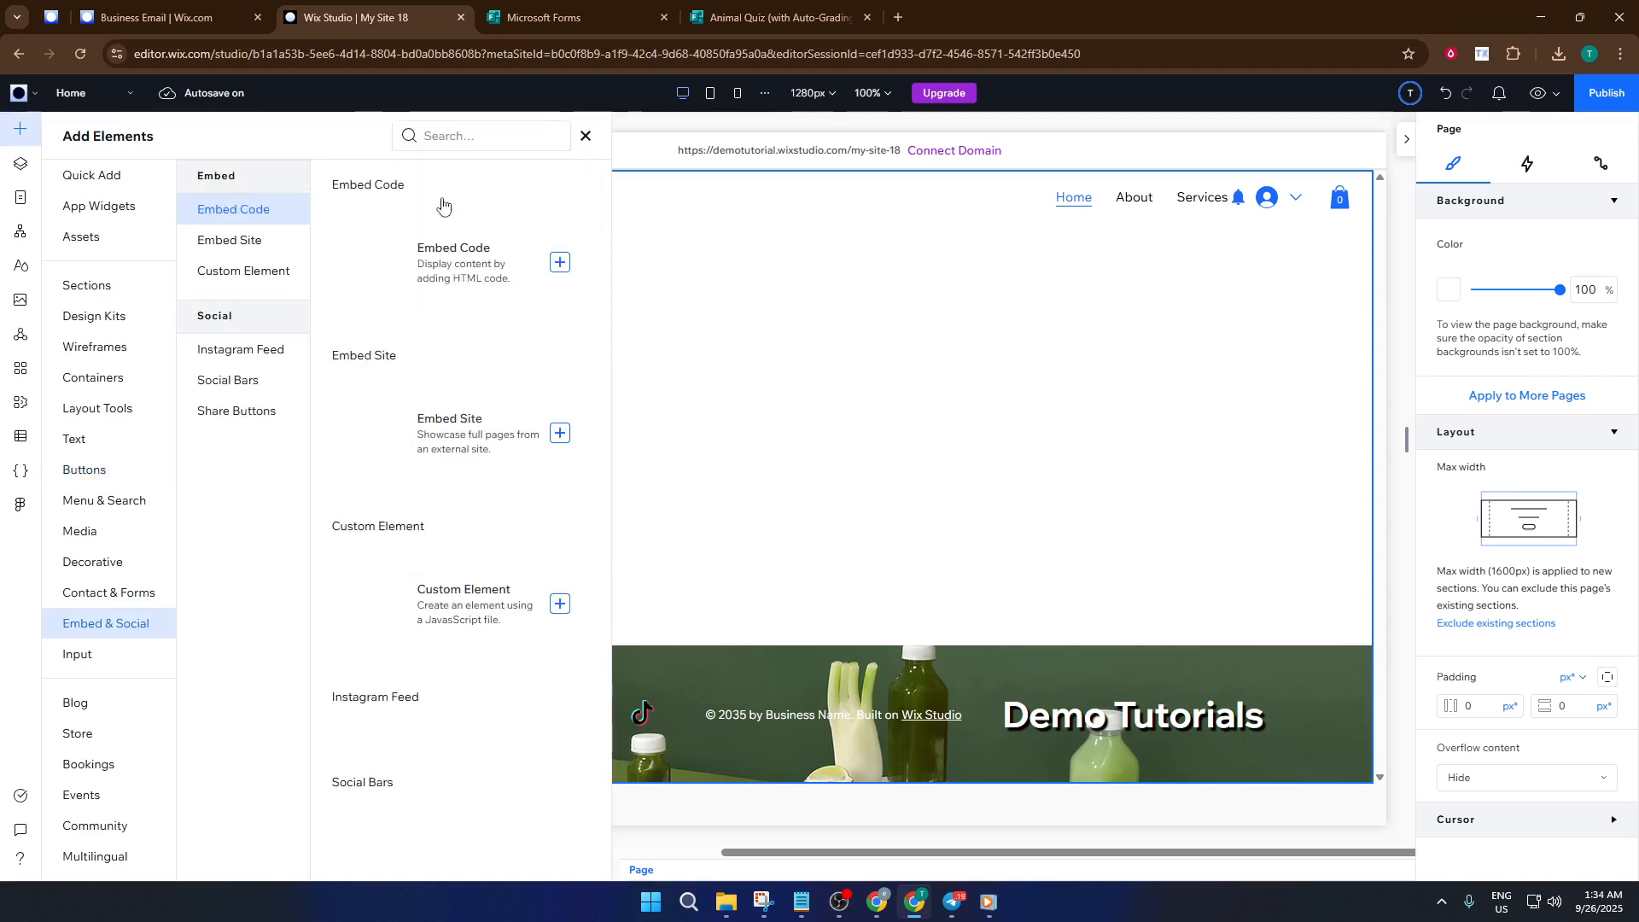
pyautogui.click(559, 265)
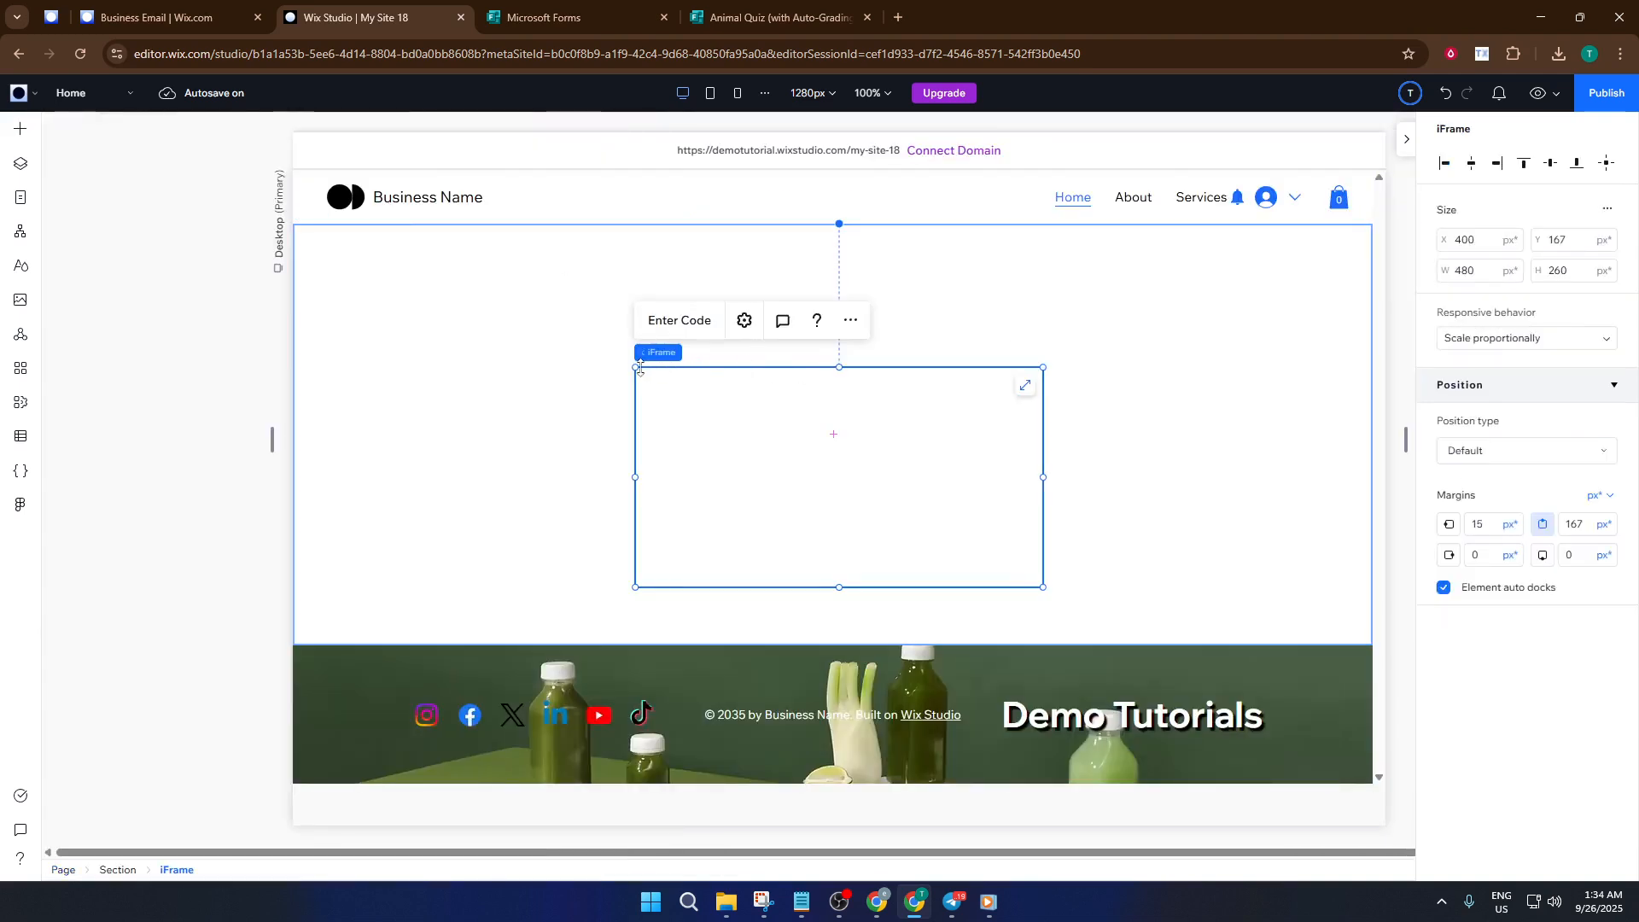
# Enlarge the iFrame element to about 1263 by 422 px so it spans the section's full width.
pyautogui.moveTo(632, 365); pyautogui.dragTo(381, 239)
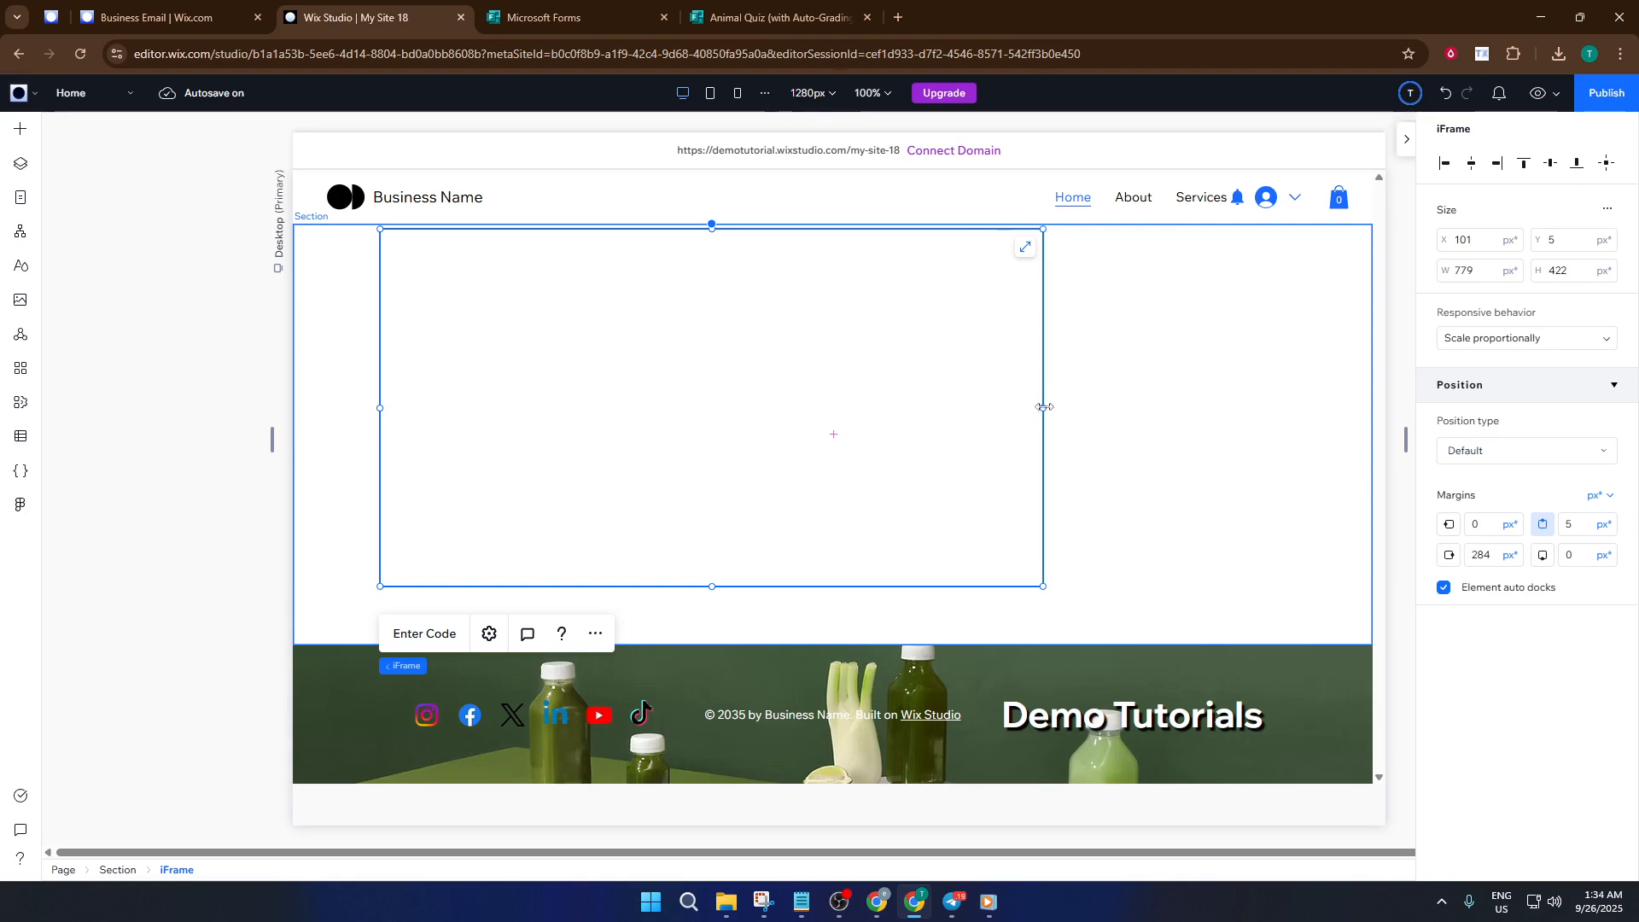
pyautogui.moveTo(1045, 407); pyautogui.dragTo(1371, 418)
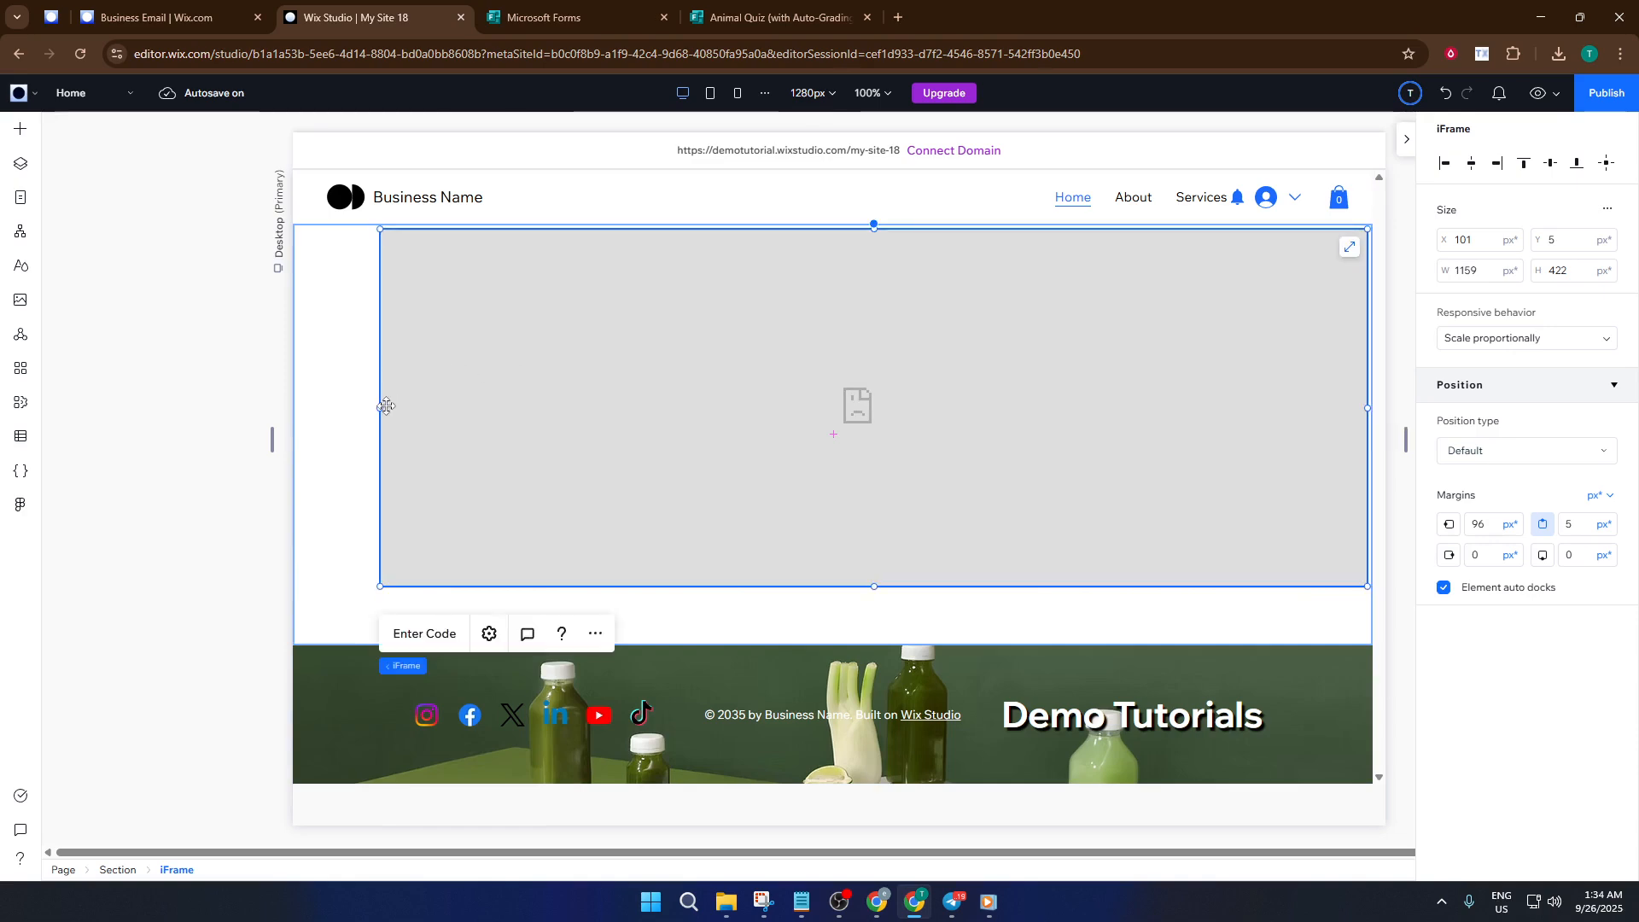
pyautogui.moveTo(381, 407); pyautogui.dragTo(293, 416)
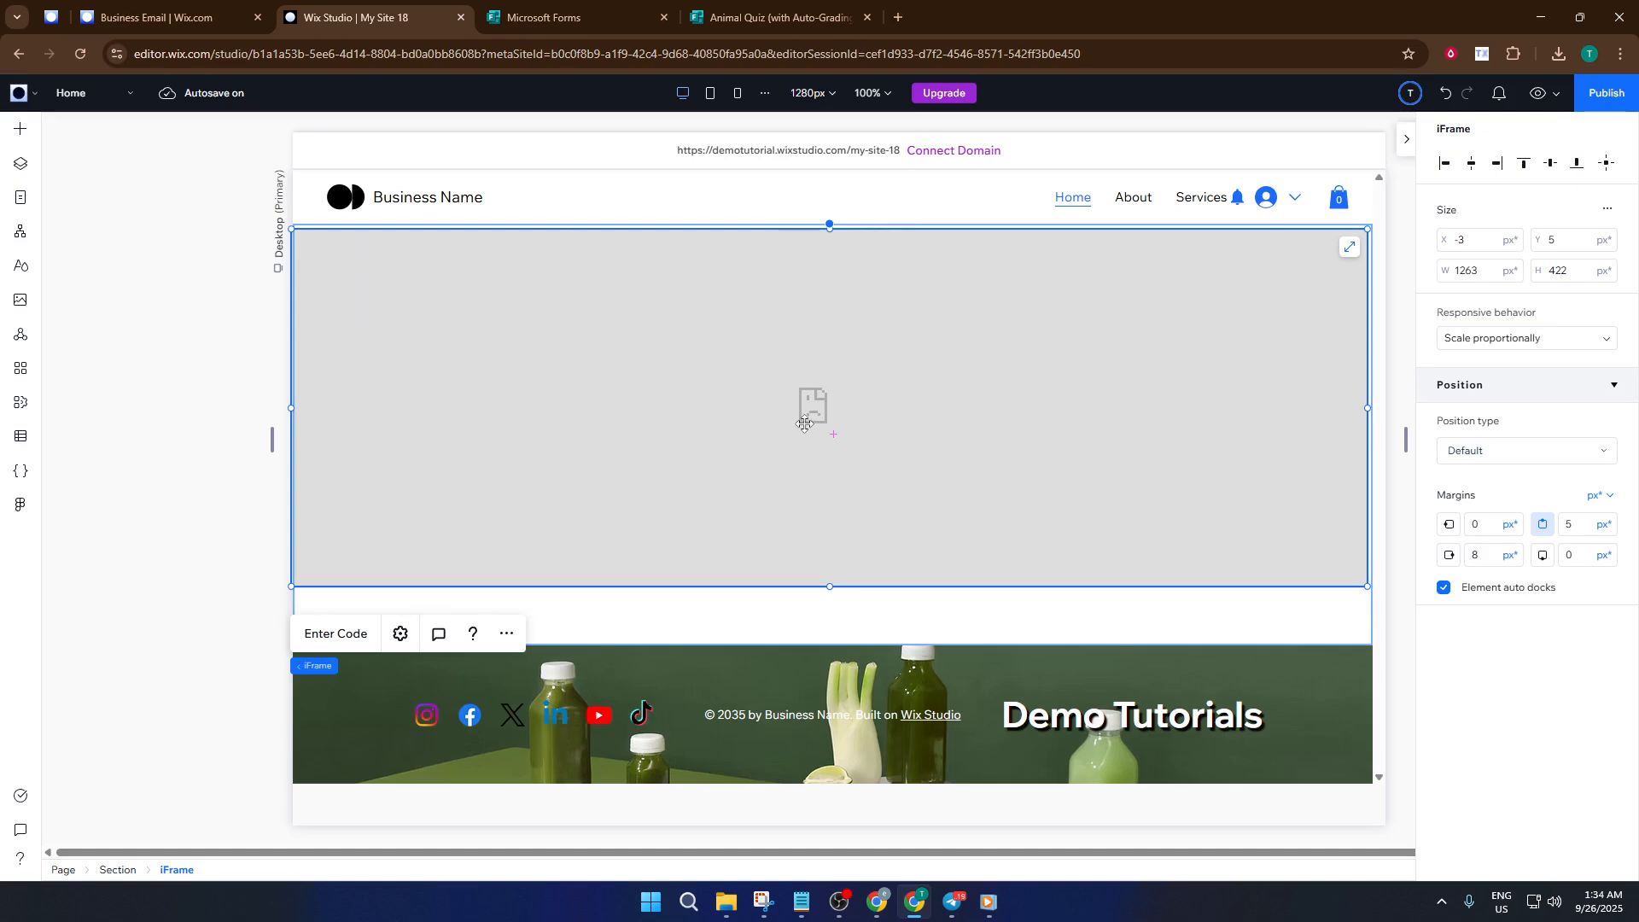
# Replace the iFrame's placeholder code with the copied Forms embed code, apply it and close the HTML settings.
pyautogui.click(332, 634)
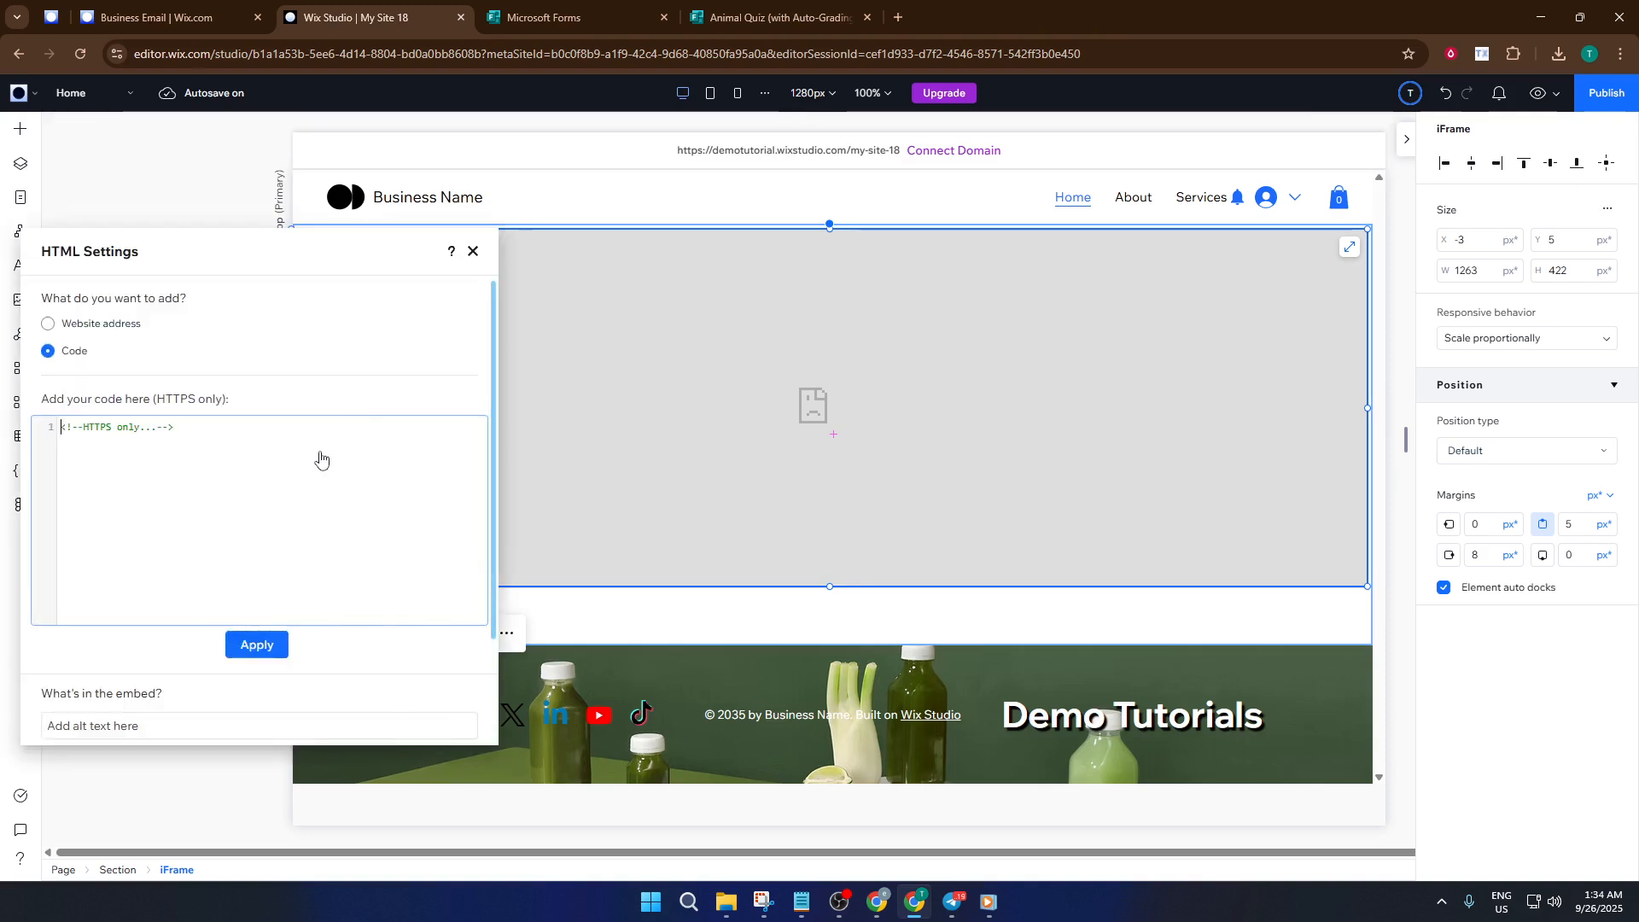
pyautogui.hotkey('ctrl', 'a')
pyautogui.hotkey('ctrl', 'v')
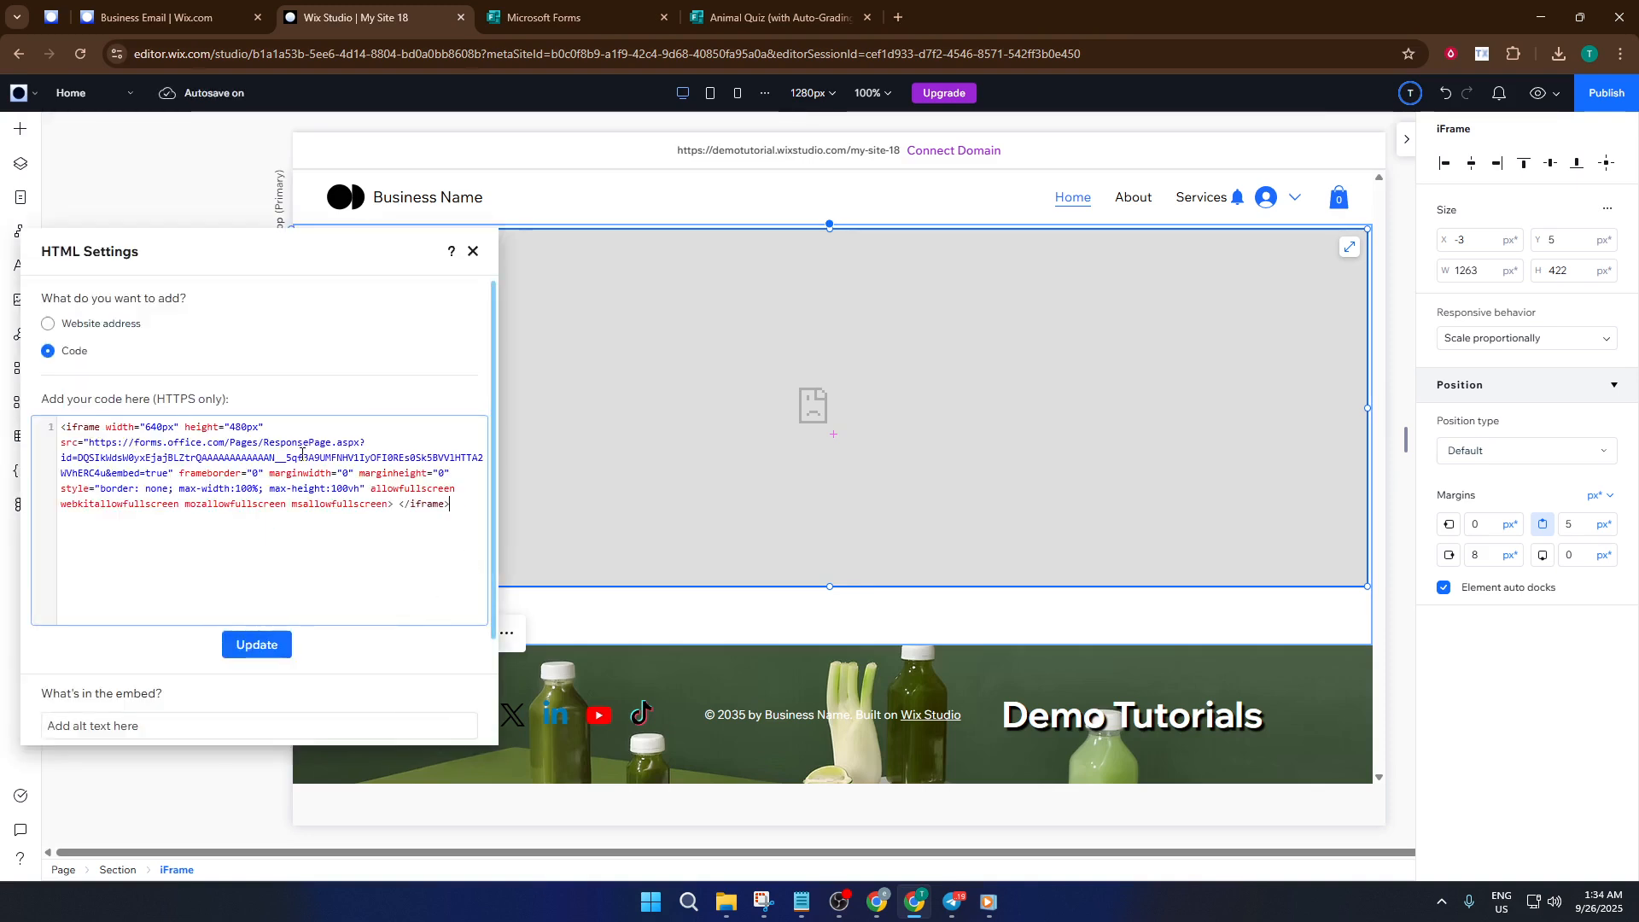
pyautogui.click(260, 646)
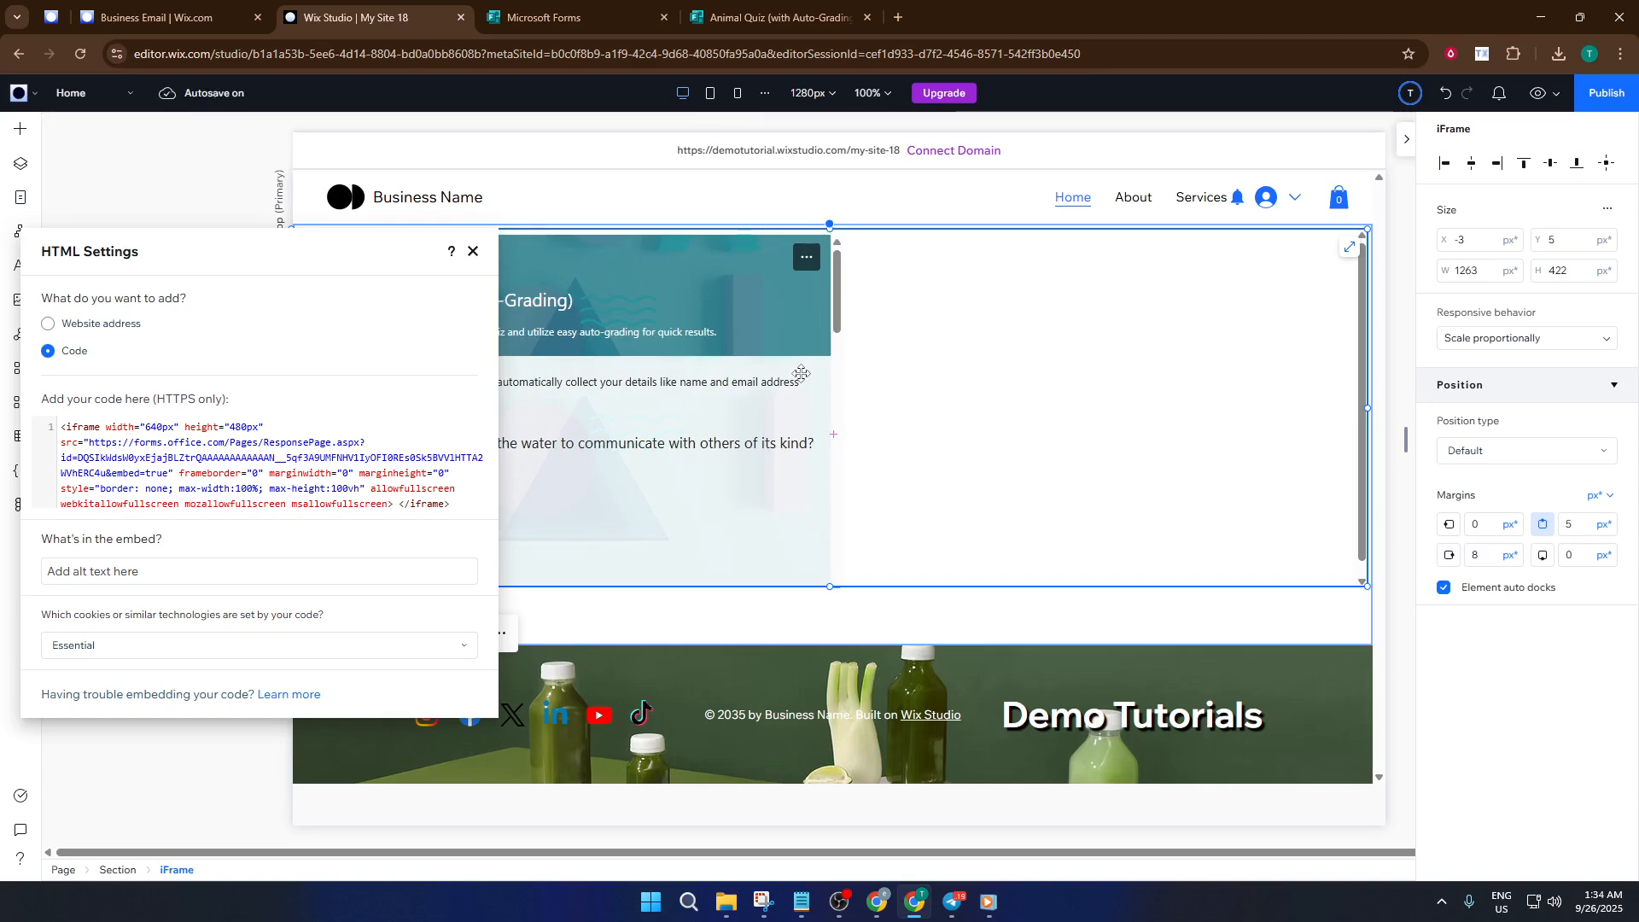
pyautogui.click(802, 369)
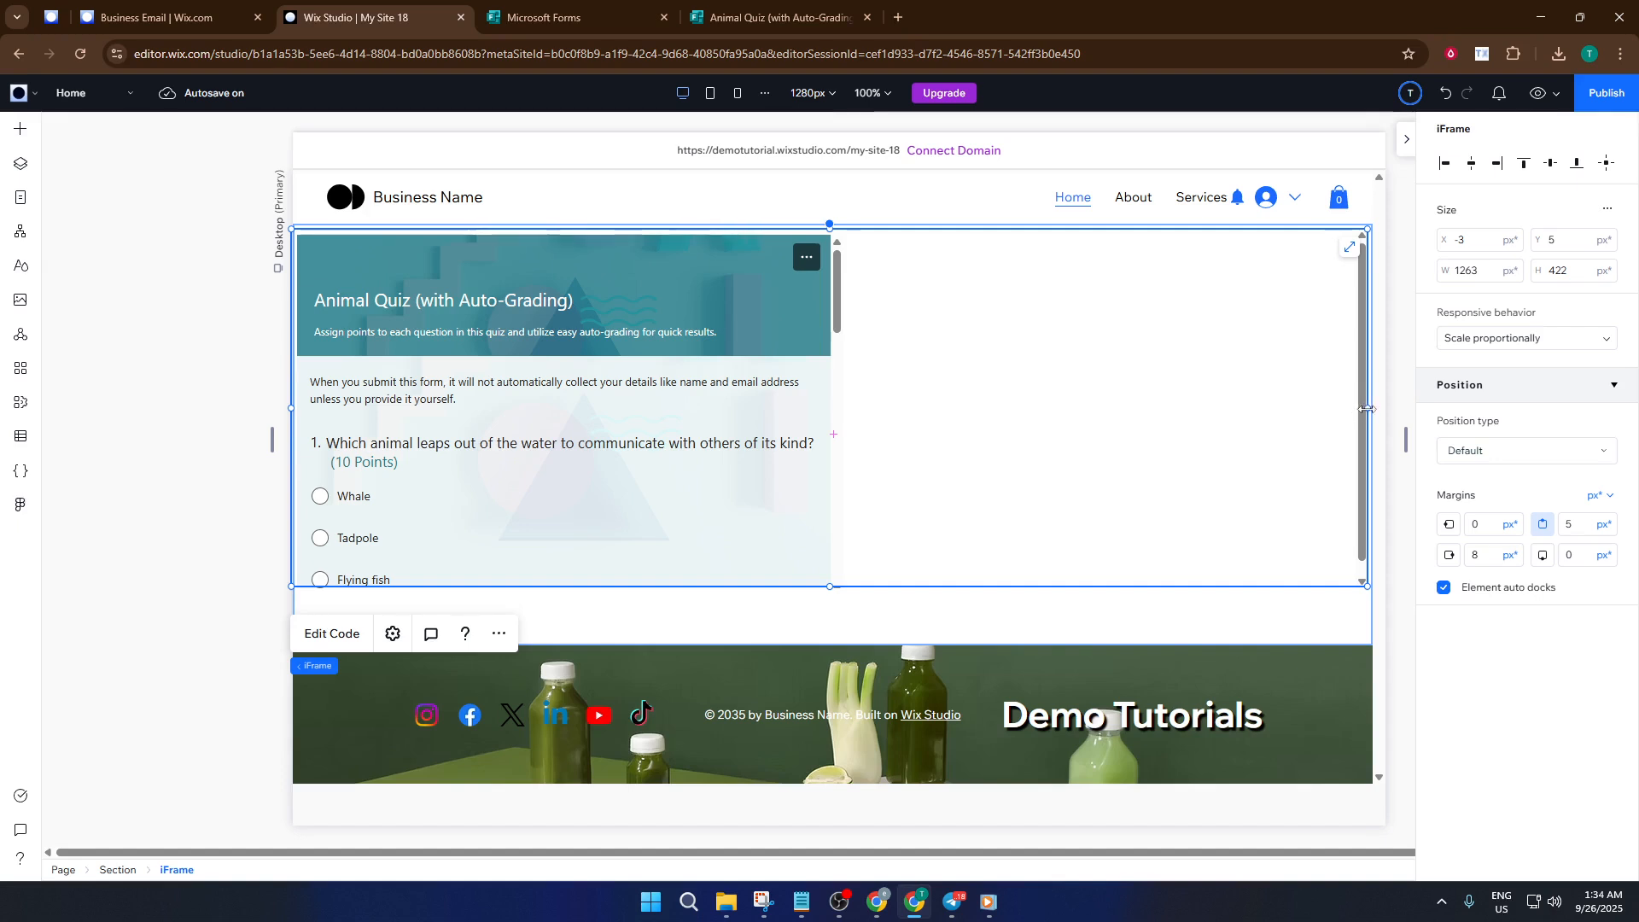
# Resize the quiz iFrame to about 681 by 482 px and place it mid-section at about X 326, Y 9.
pyautogui.moveTo(1367, 408); pyautogui.dragTo(870, 411)
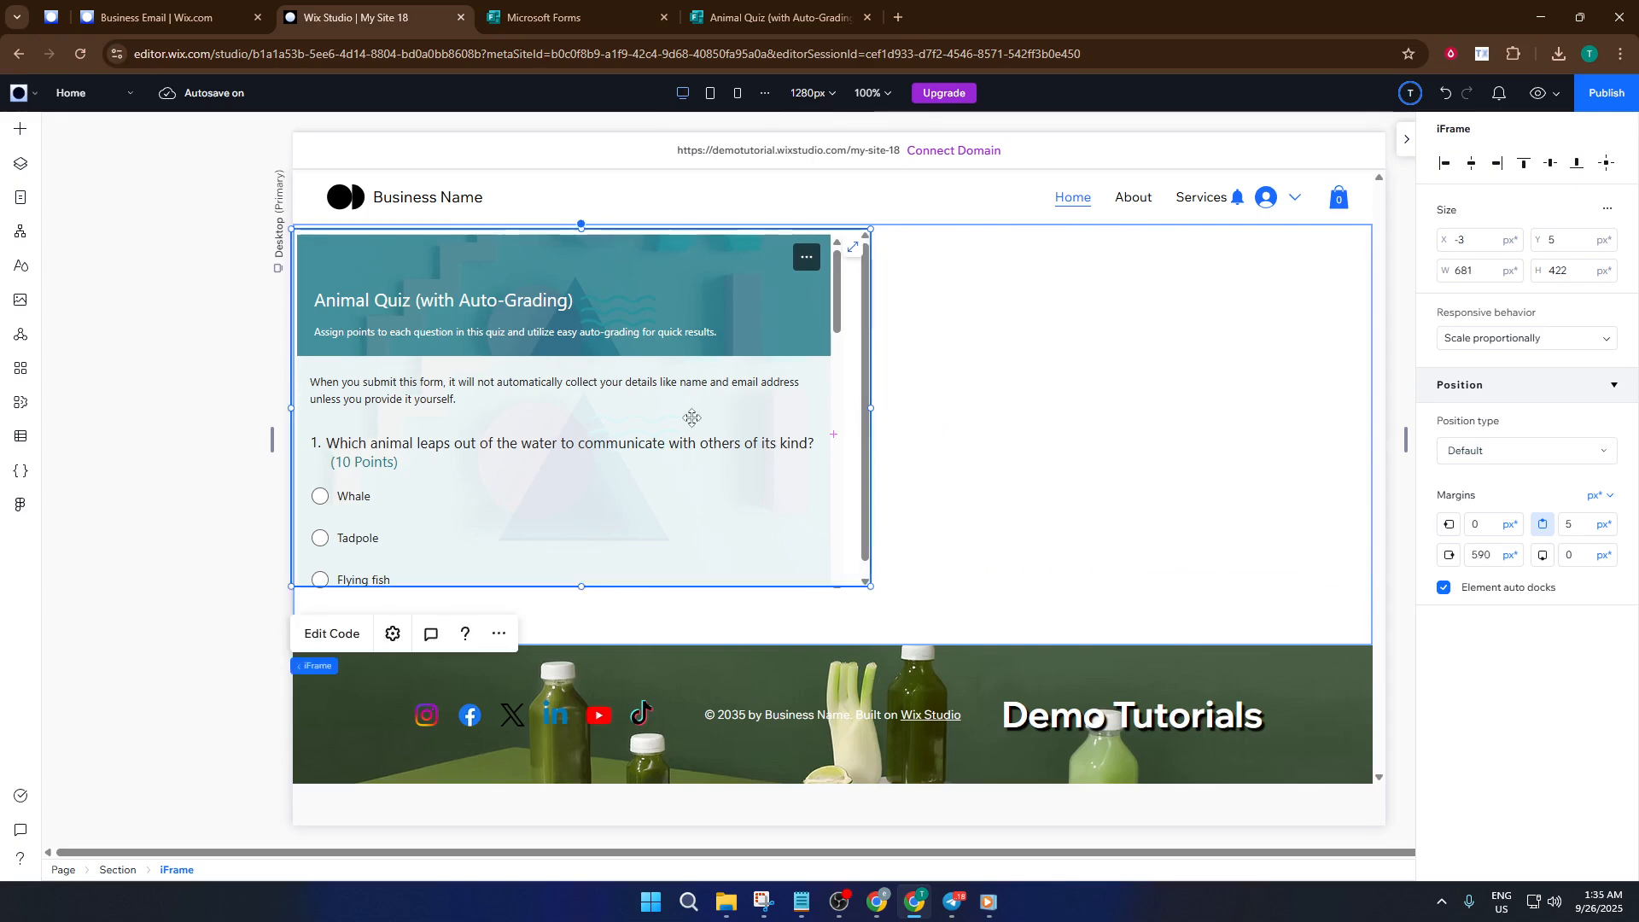
pyautogui.moveTo(691, 417); pyautogui.dragTo(972, 422)
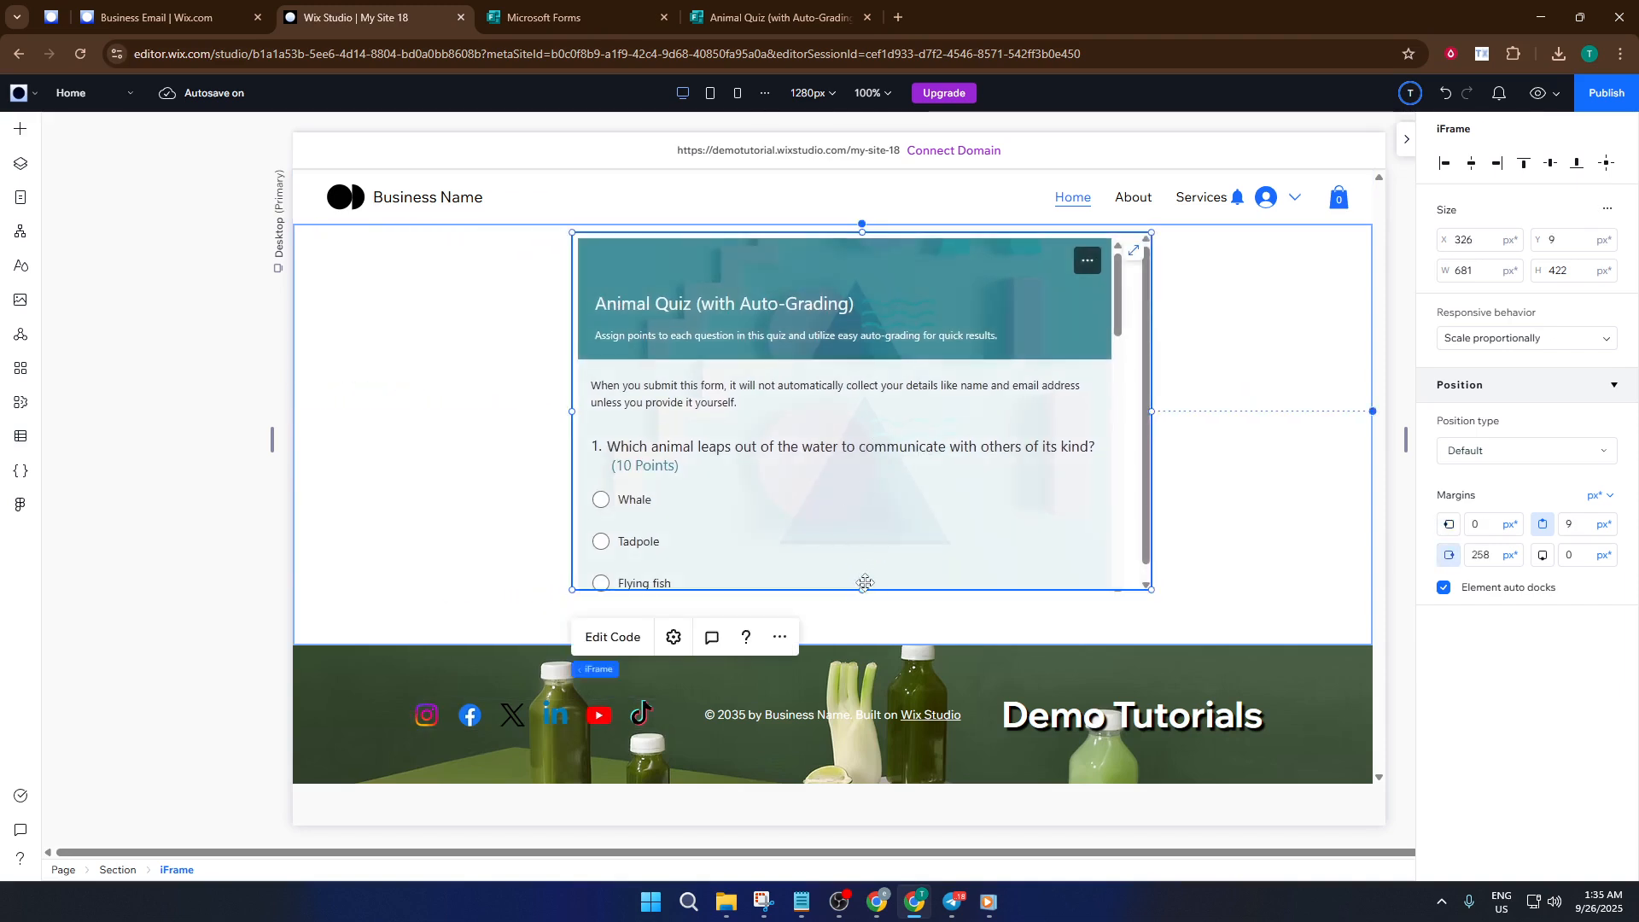
pyautogui.moveTo(864, 589); pyautogui.dragTo(864, 640)
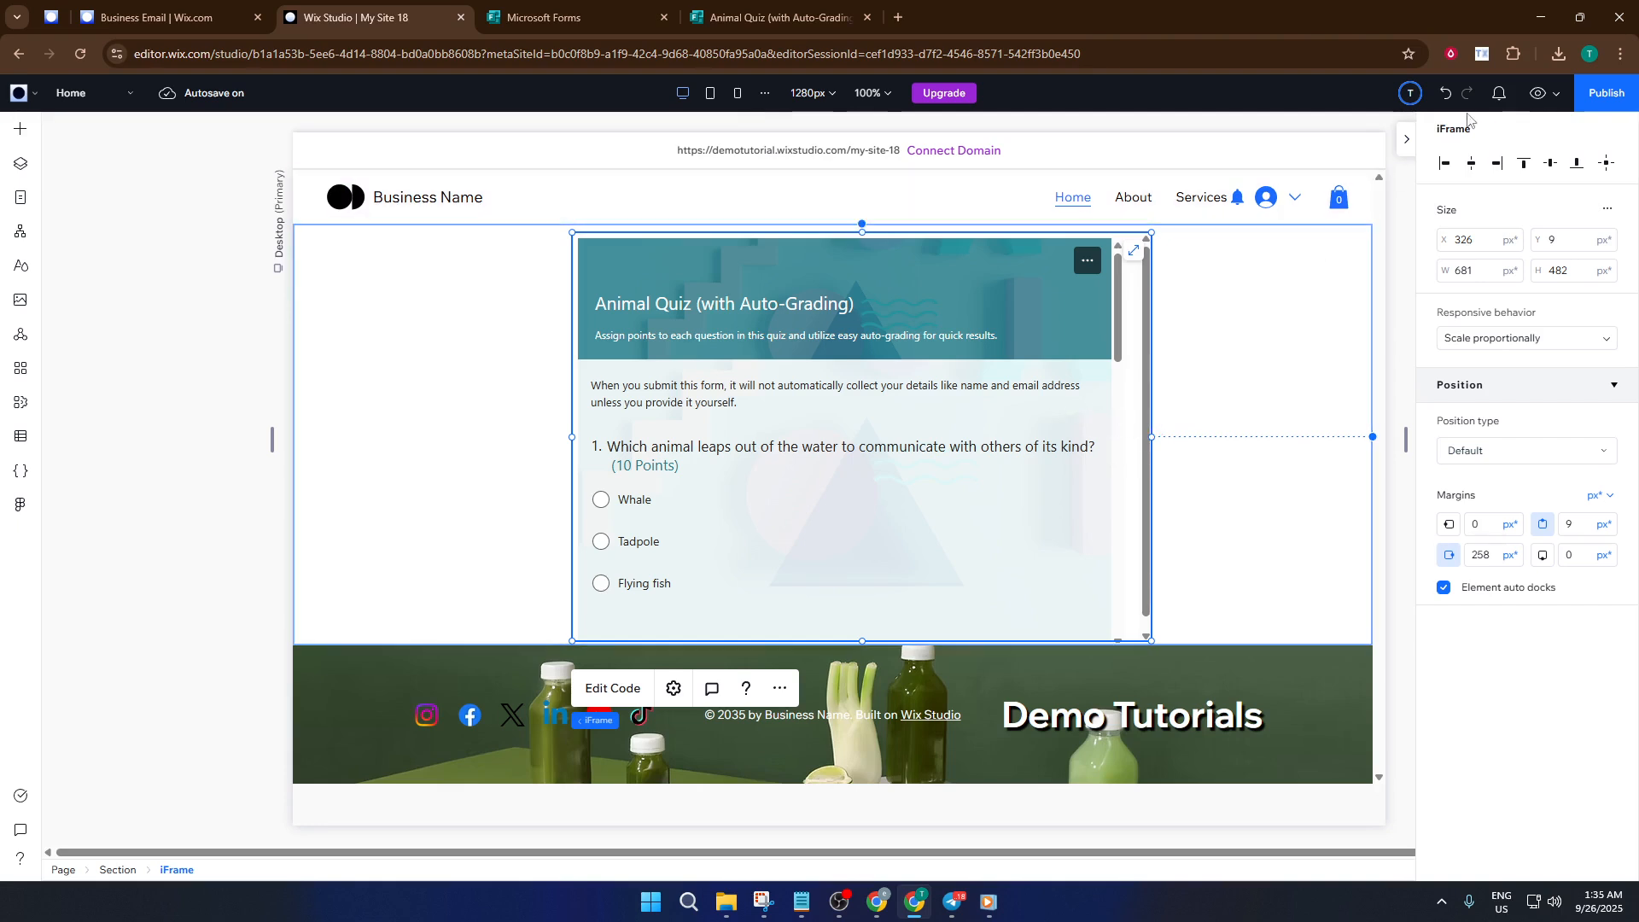
# Preview the Home page with the embedded quiz.
pyautogui.click(1537, 92)
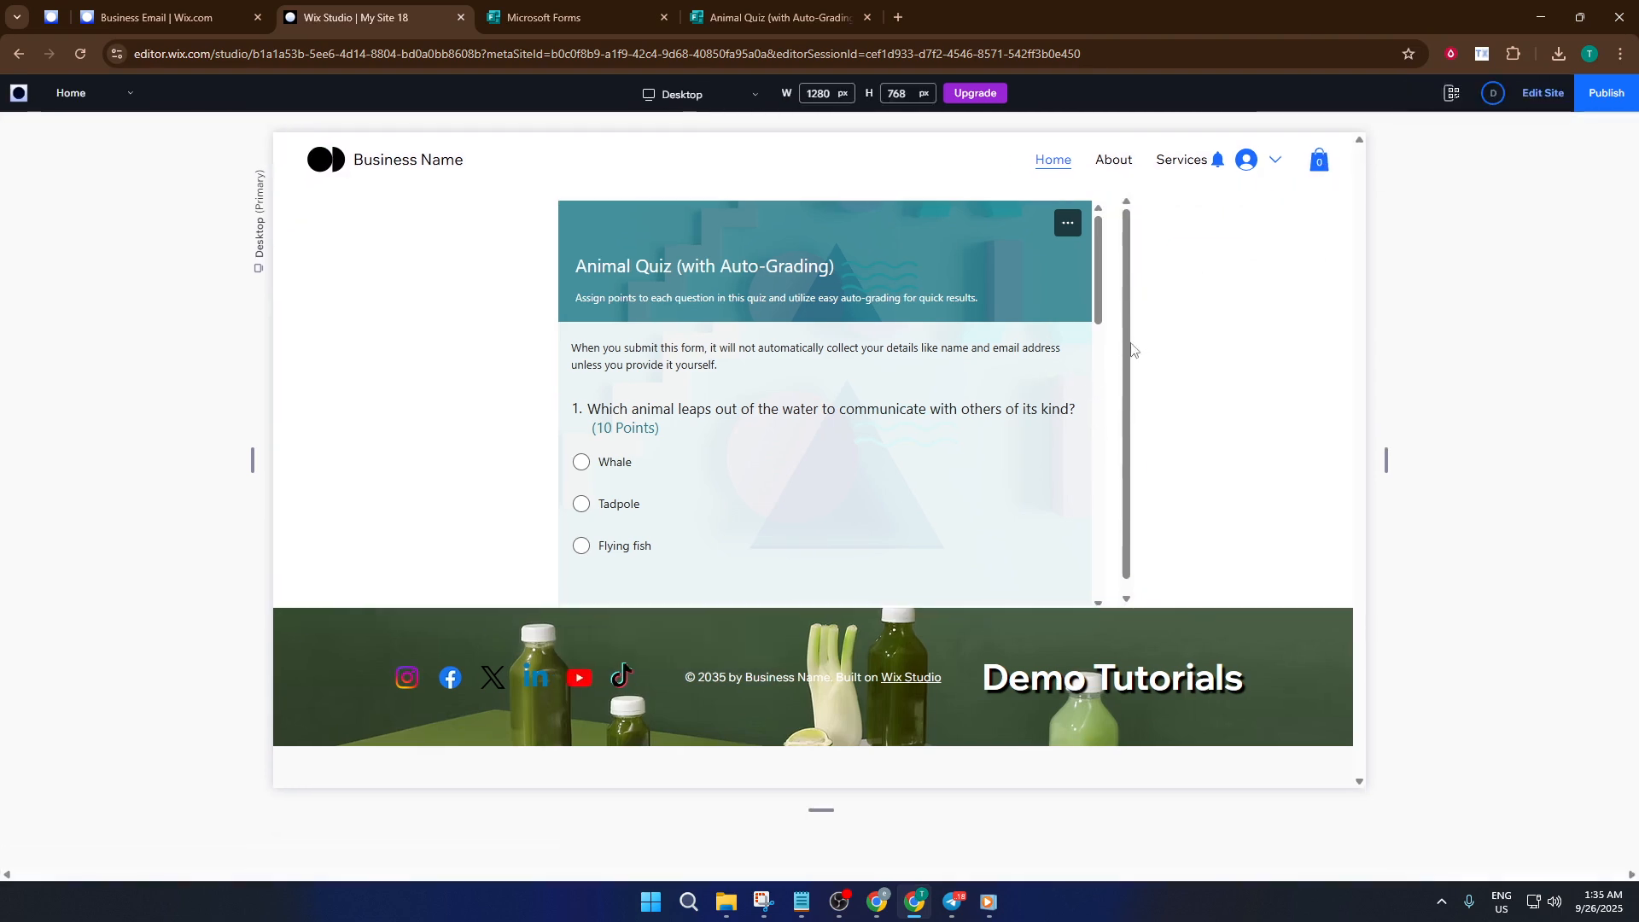